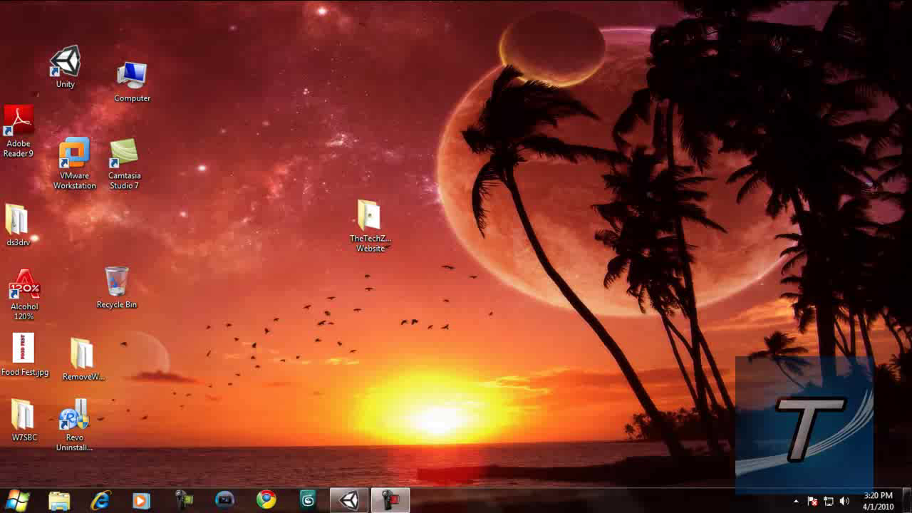
- Launch Camtasia Studio 7 from the desktop and minimize the recorder window
click(125, 163)
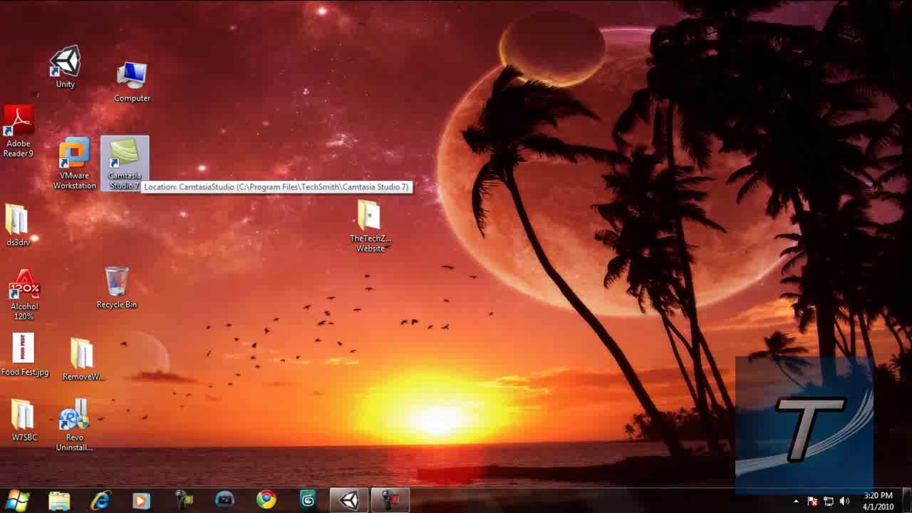
click(391, 501)
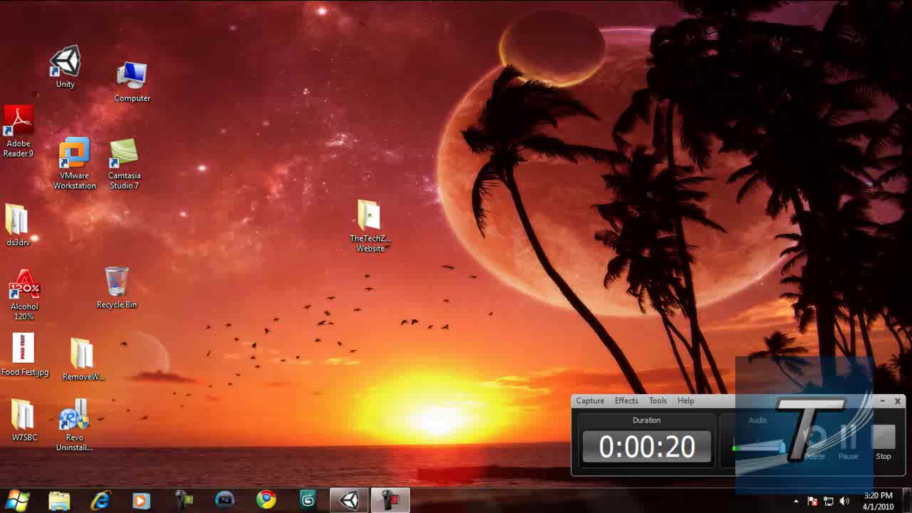
click(882, 401)
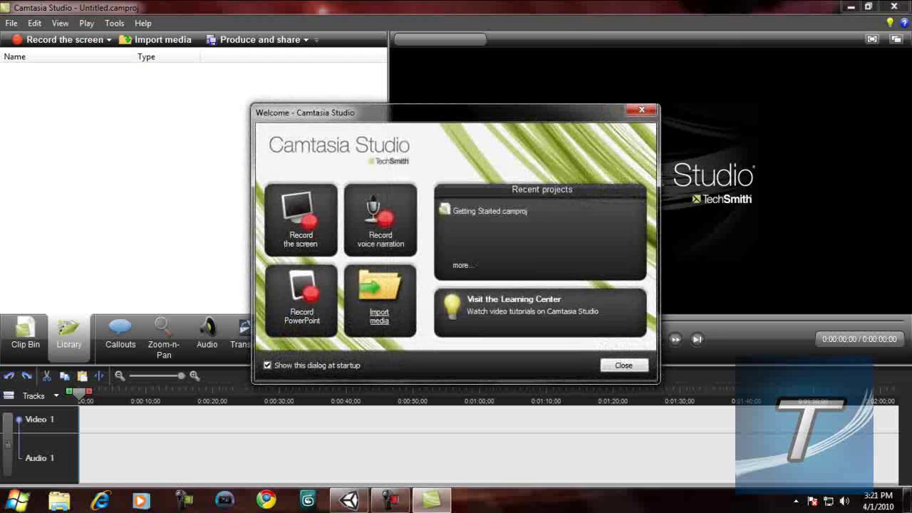
- Leave the welcome window through media import and place the Intro video at the start of the Video 1 track
mouse_move(414, 113)
mouse_down()
mouse_move(573, 238)
mouse_move(722, 479)
mouse_move(420, 124)
mouse_up()
click(385, 308)
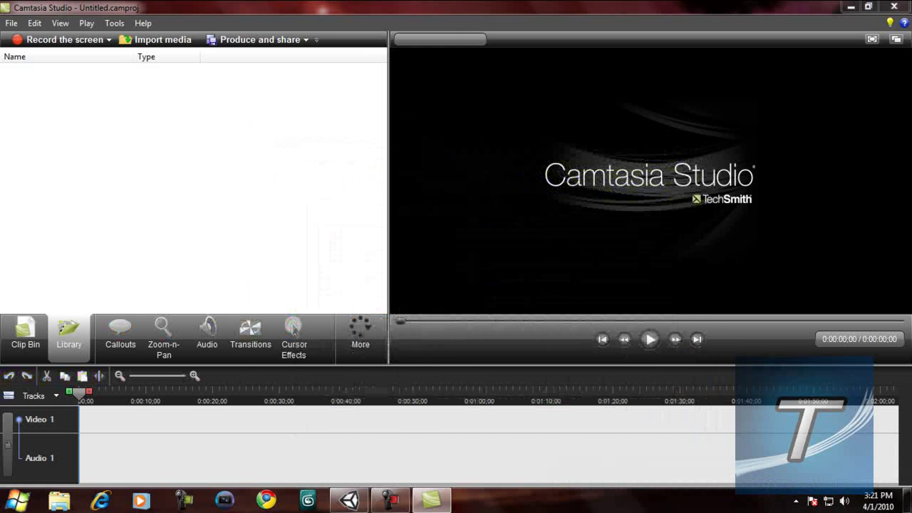
key(ctrl+i)
key(Escape)
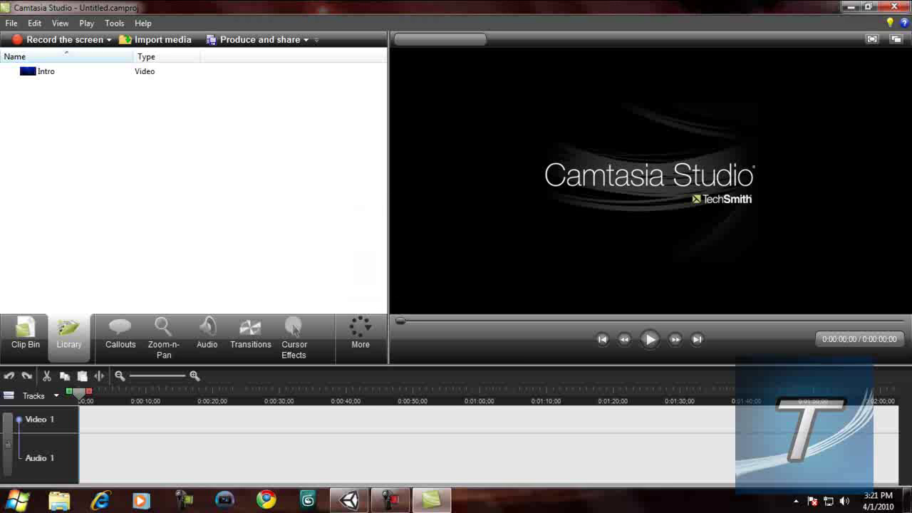
drag(47, 71, 142, 438)
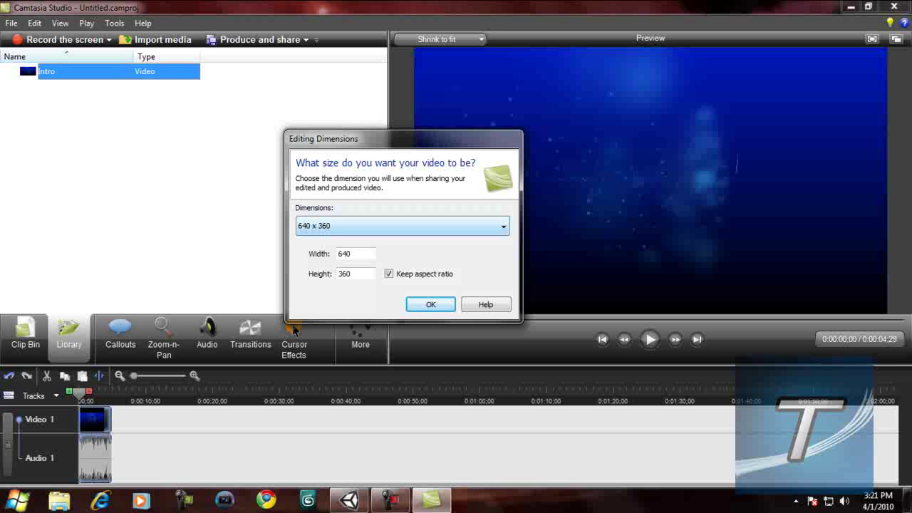
- Set the project's editing dimensions to 1280 x 720, the YouTube & HD preset
click(402, 226)
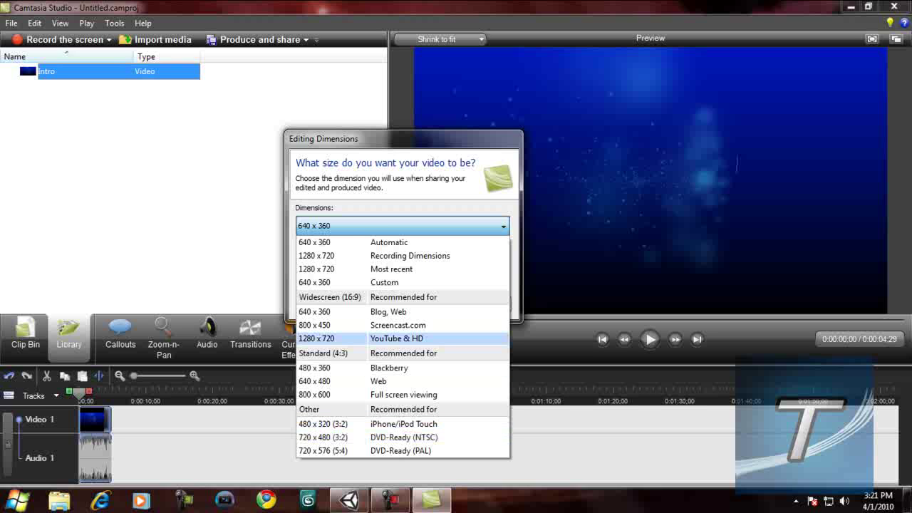
click(403, 339)
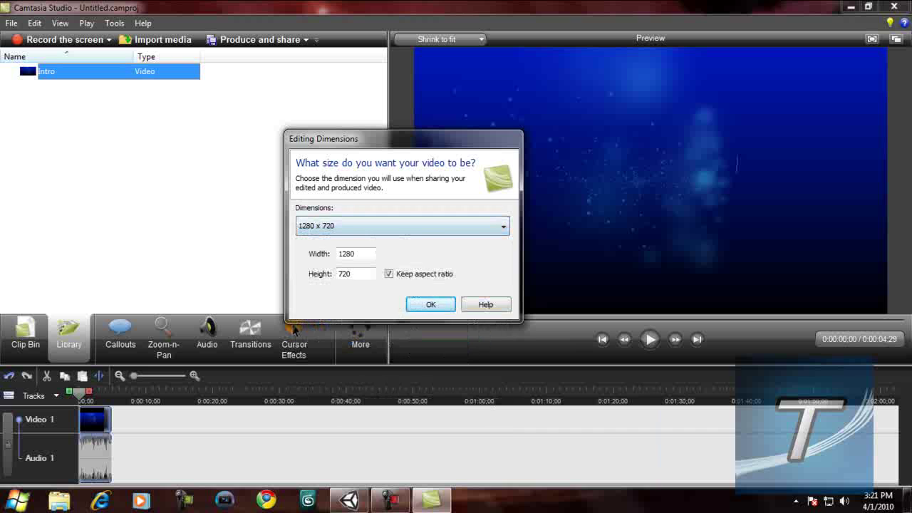
key(Return)
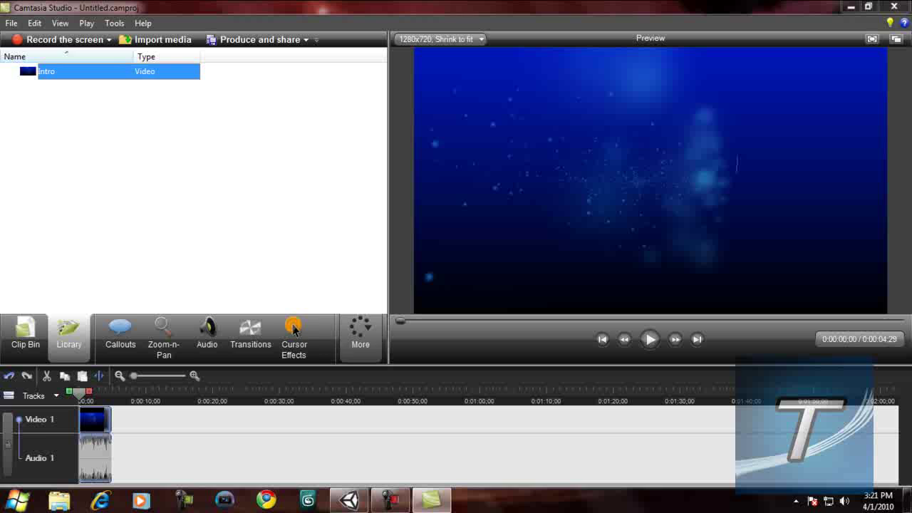
- Add a Filled Rounded Rectangle callout at the start of the timeline
click(121, 337)
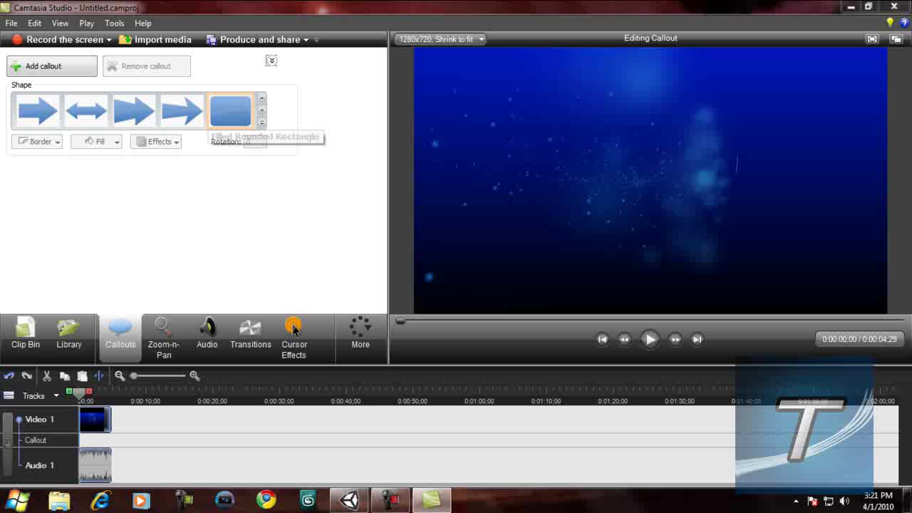
click(230, 112)
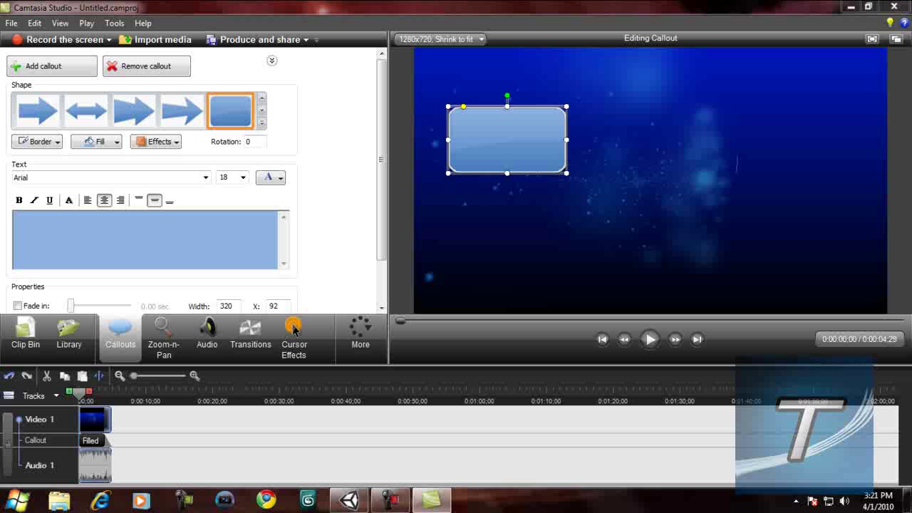
- Try the fifth style effect on the rounded rectangle callout and restore its first style
click(156, 142)
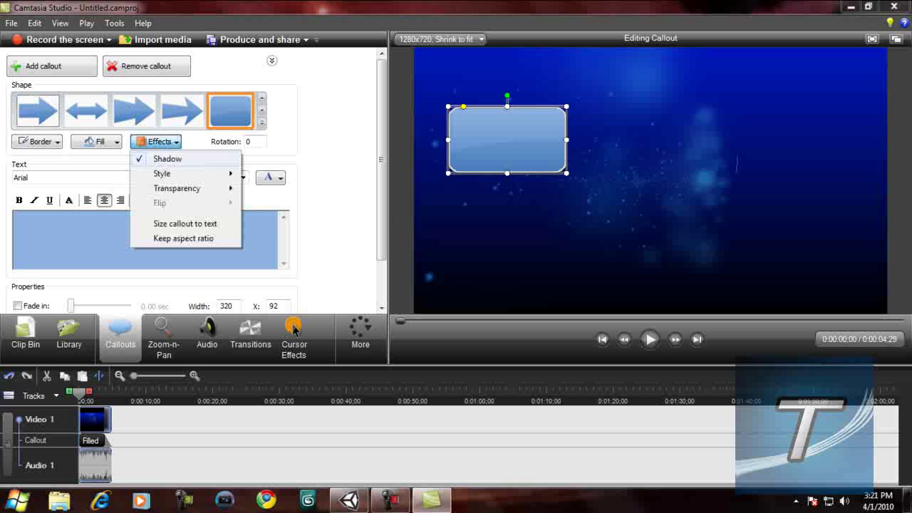
mouse_move(162, 174)
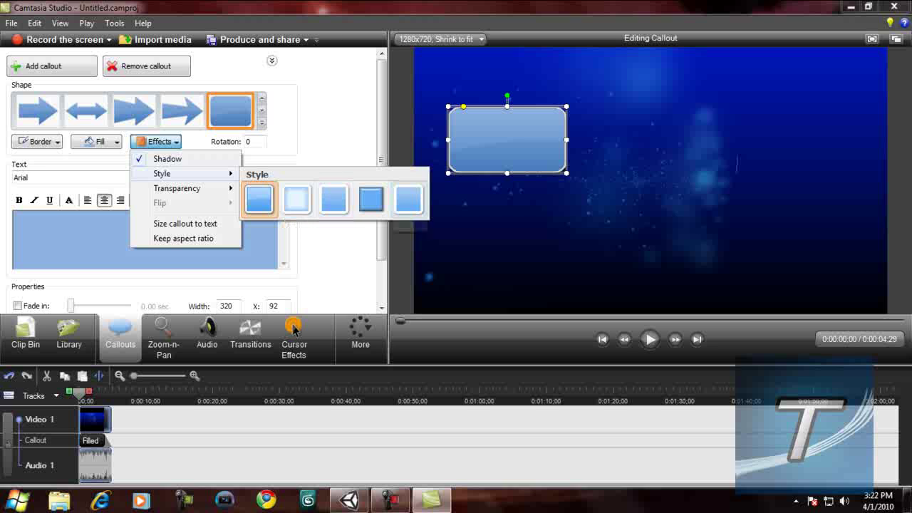
click(409, 198)
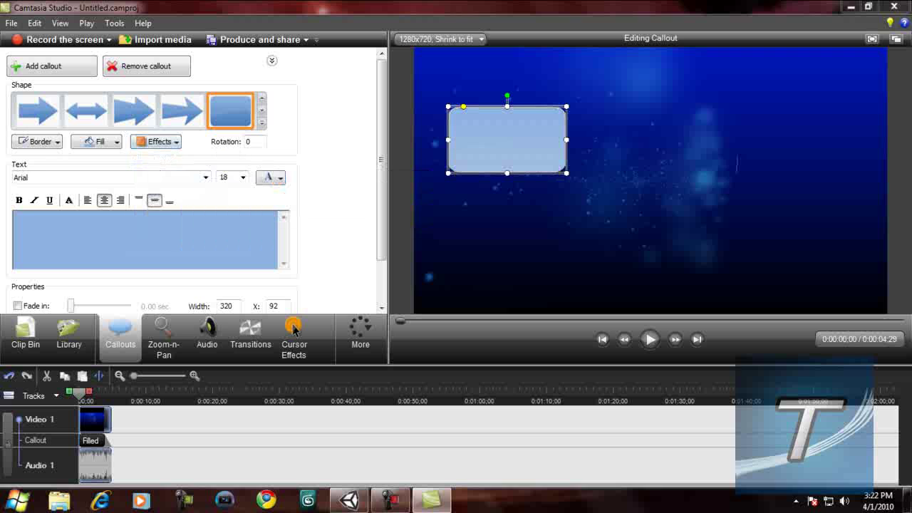
click(155, 141)
click(259, 198)
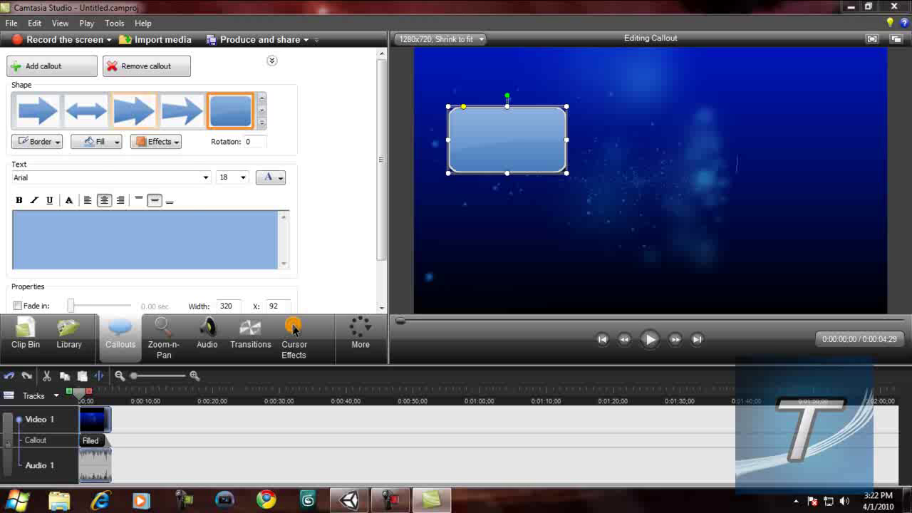
- Fill the rounded rectangle callout with bright red and enter the text "This is A Caption Test" in it
click(99, 142)
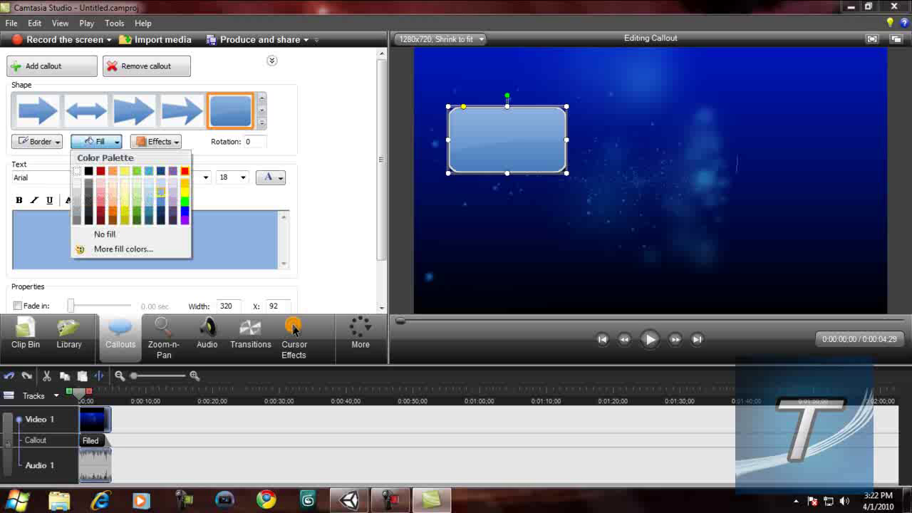
click(185, 171)
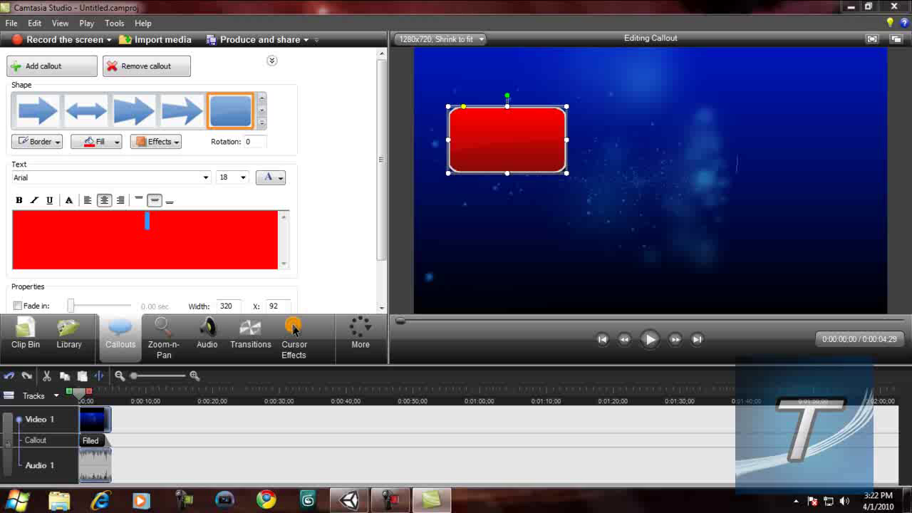
text(This is A Caption )
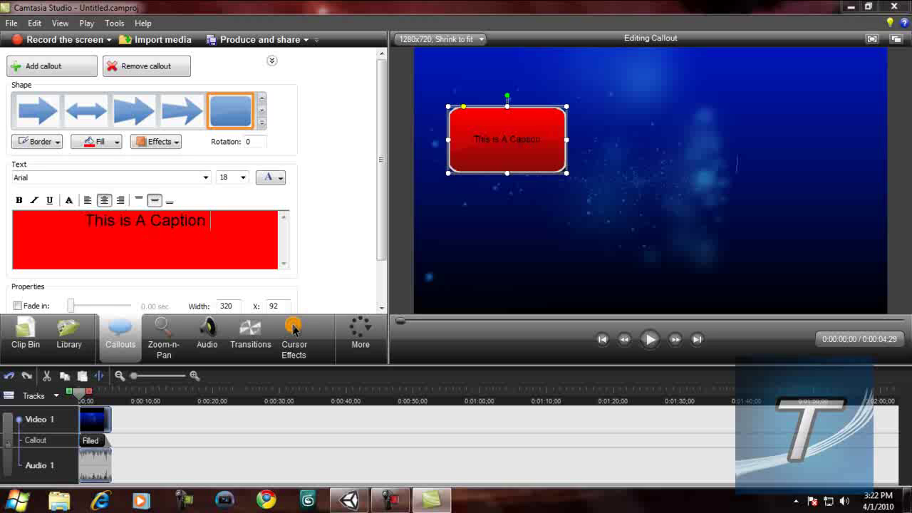
text(Test)
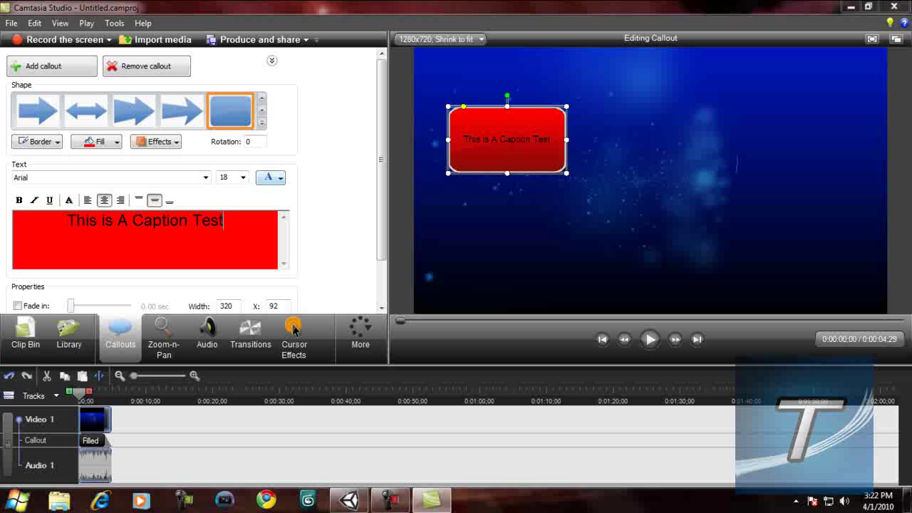
- Change all of the callout's caption text to white
key(ctrl+a)
click(271, 178)
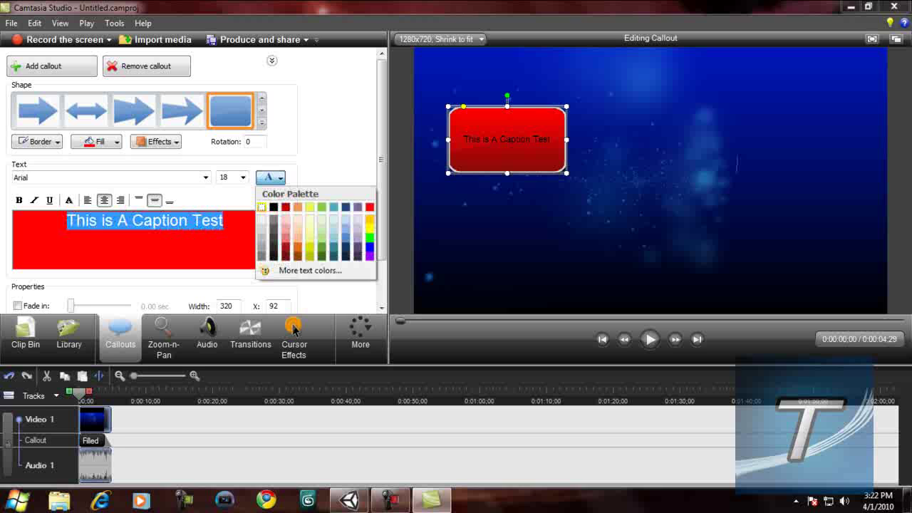
click(263, 207)
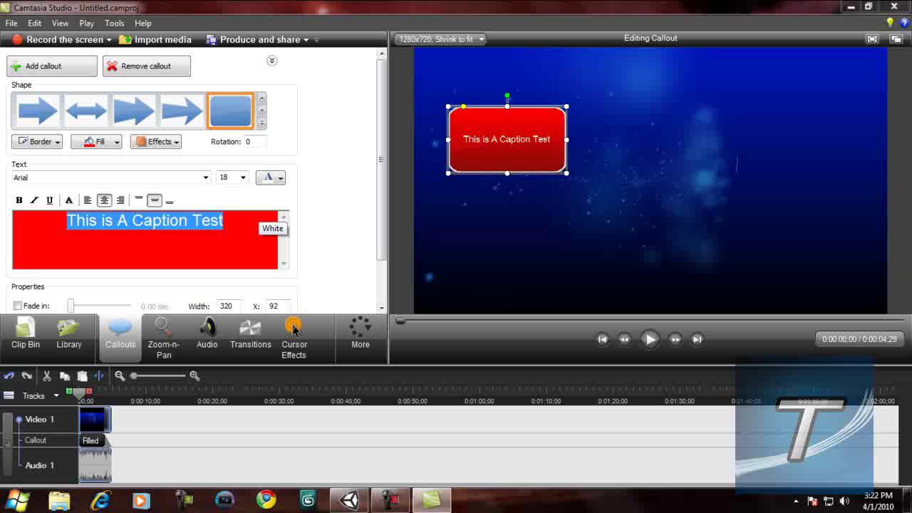
- Adjust the callout on the timeline to start at about 0:00:01;03 and enable its fade in
drag(382, 160, 382, 180)
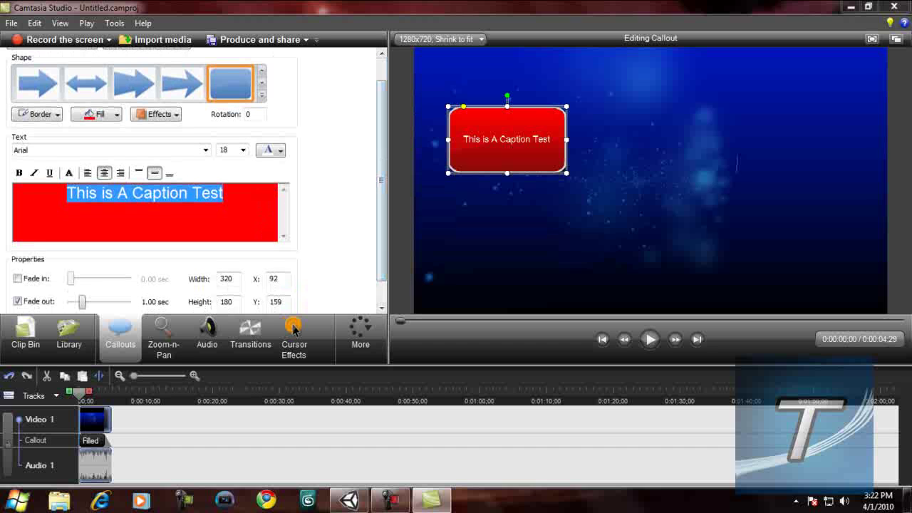
click(18, 278)
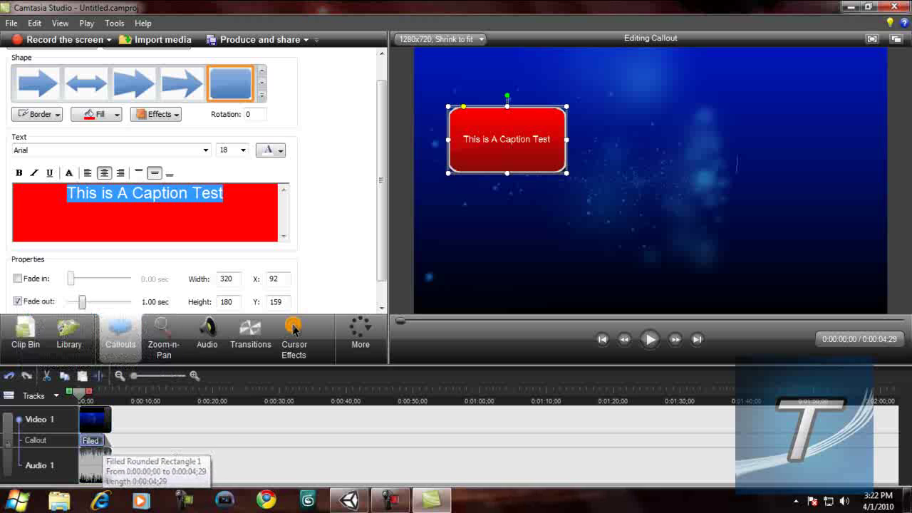
drag(104, 441, 92, 440)
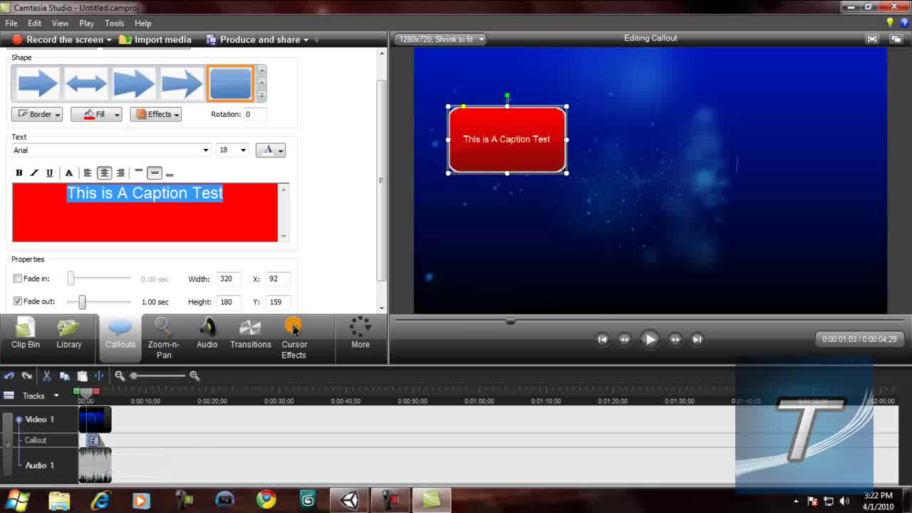
click(17, 278)
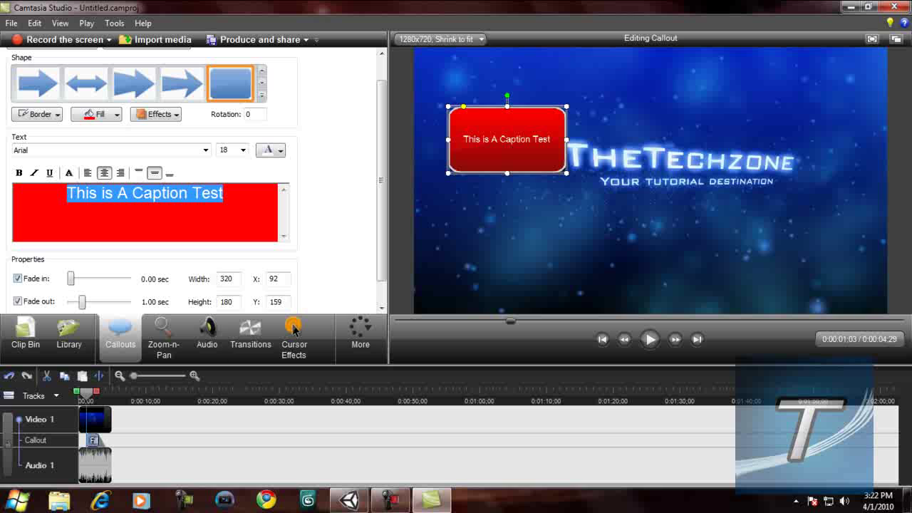
- Play the video from the beginning to preview how the callout appears and fades
drag(510, 321, 401, 321)
key(space)
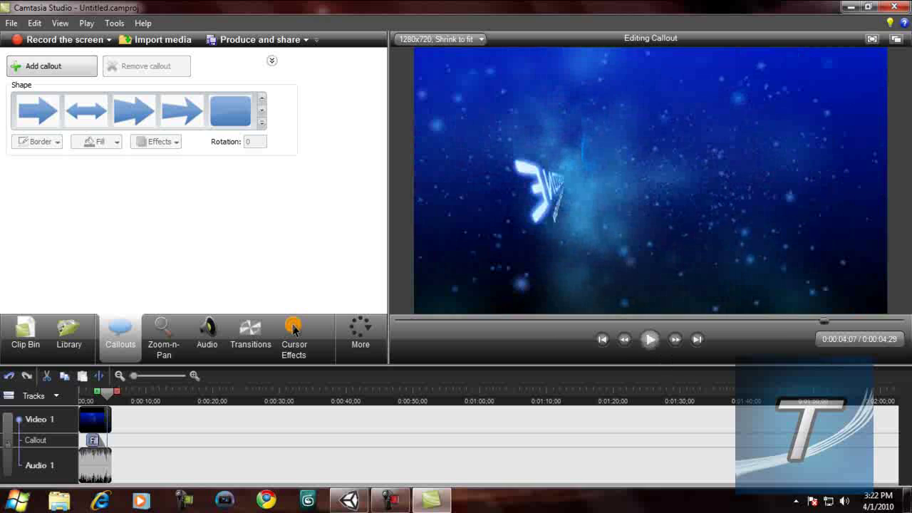
key(space)
- Set the caption callout's fade-in to 1.00 sec and preview playback from about 0:00:00;21
click(92, 441)
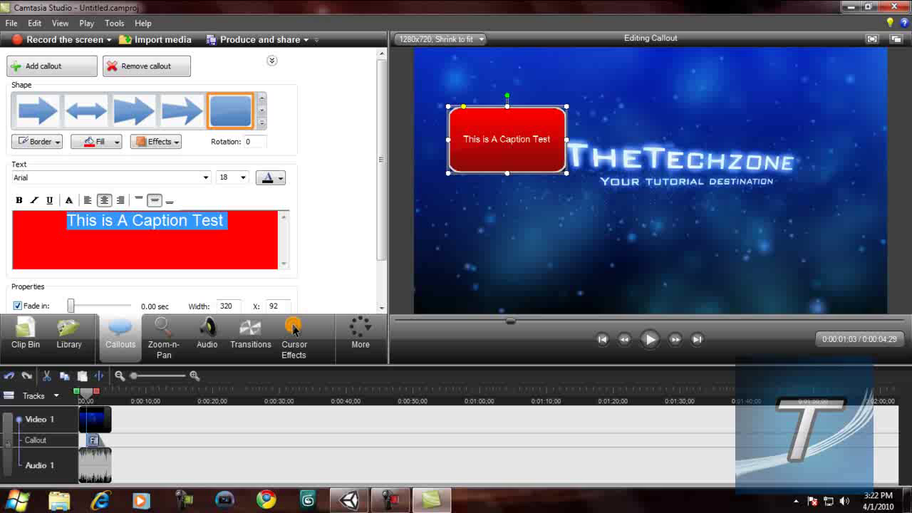
drag(70, 306, 82, 305)
drag(511, 321, 470, 321)
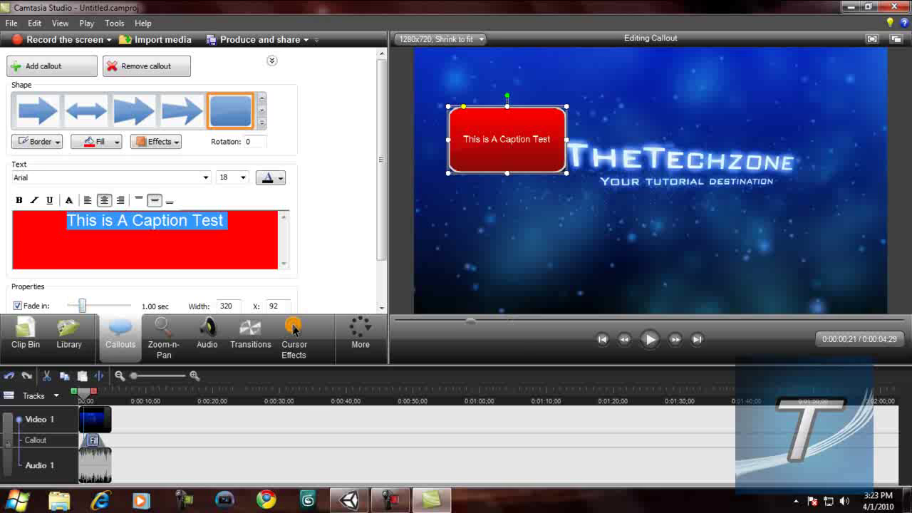
click(649, 339)
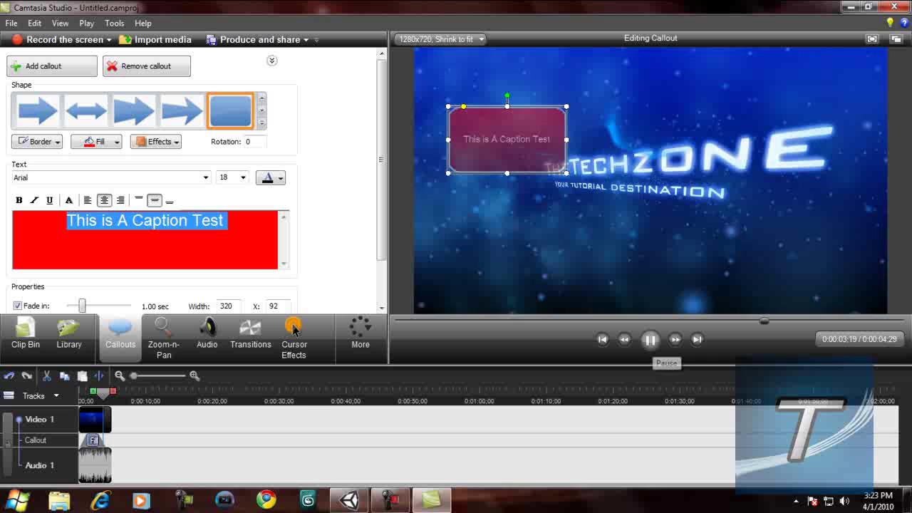
key(space)
- Change the callout's shape to Traditional Keystrokes and set its keystroke to V
click(262, 111)
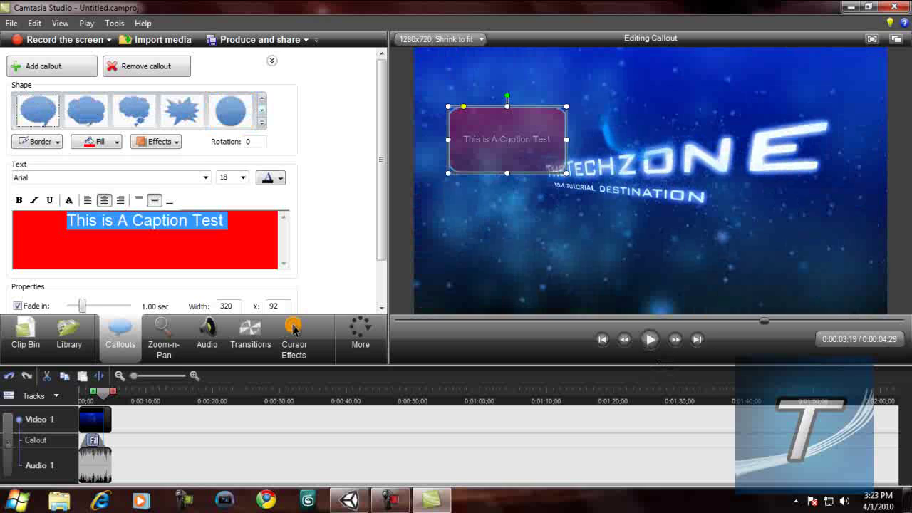
click(262, 111)
key(Down)
key(Down)
key(Down)
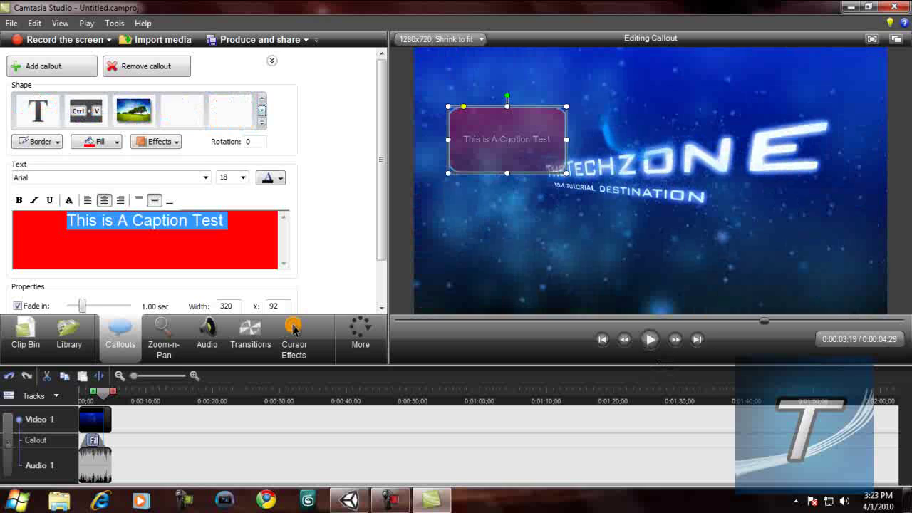
key(Down)
key(Down)
key(Down)
key(Down)
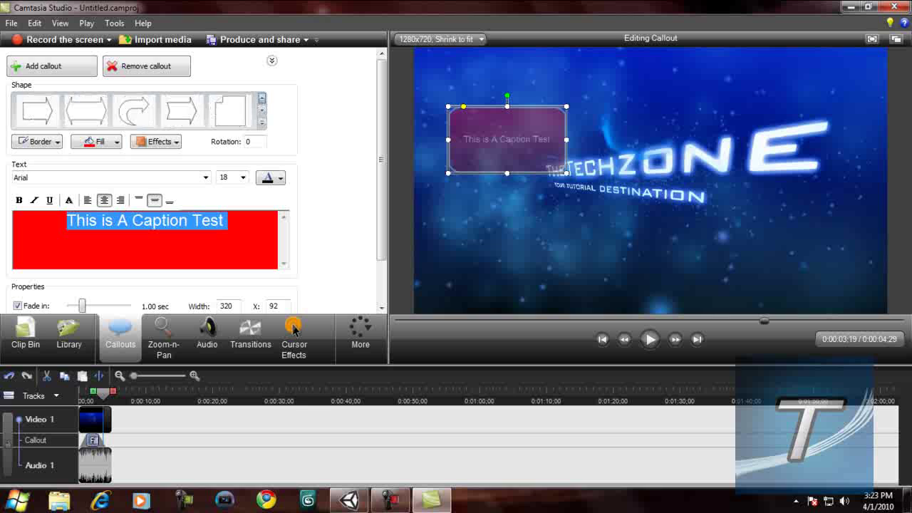
key(Left)
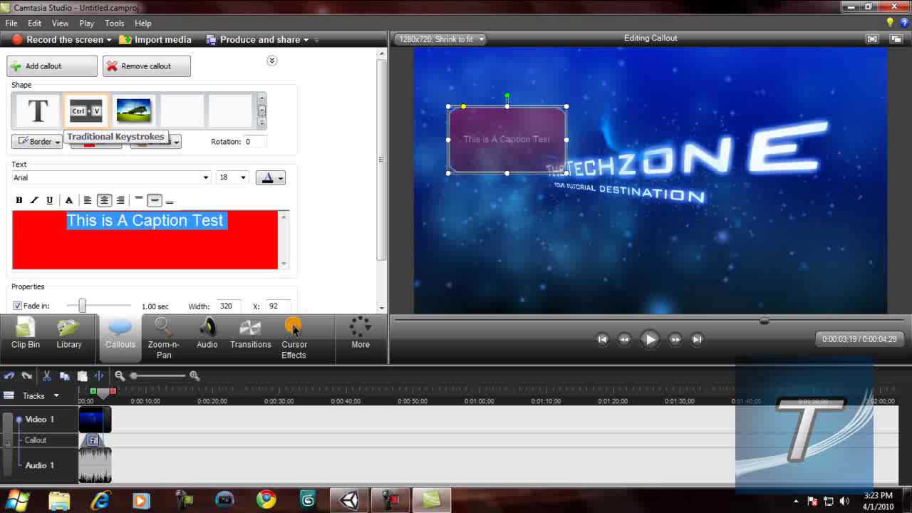
key(Return)
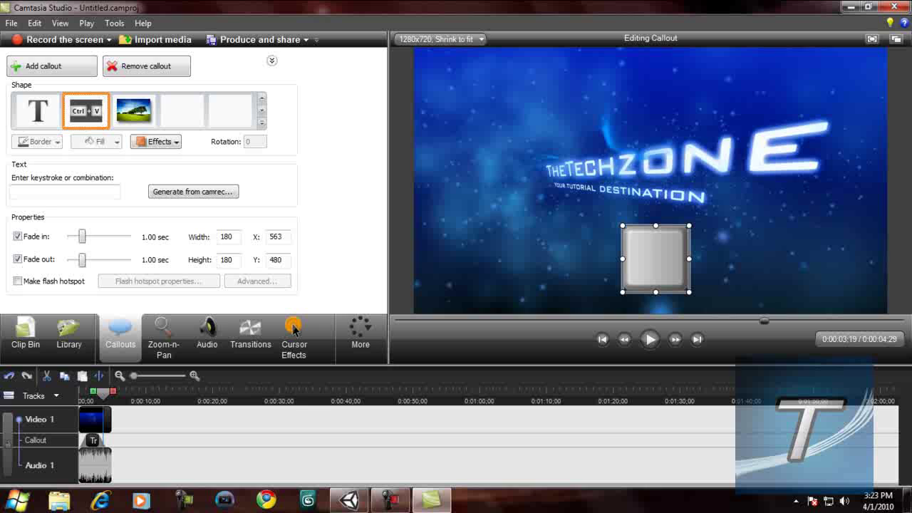
key(v)
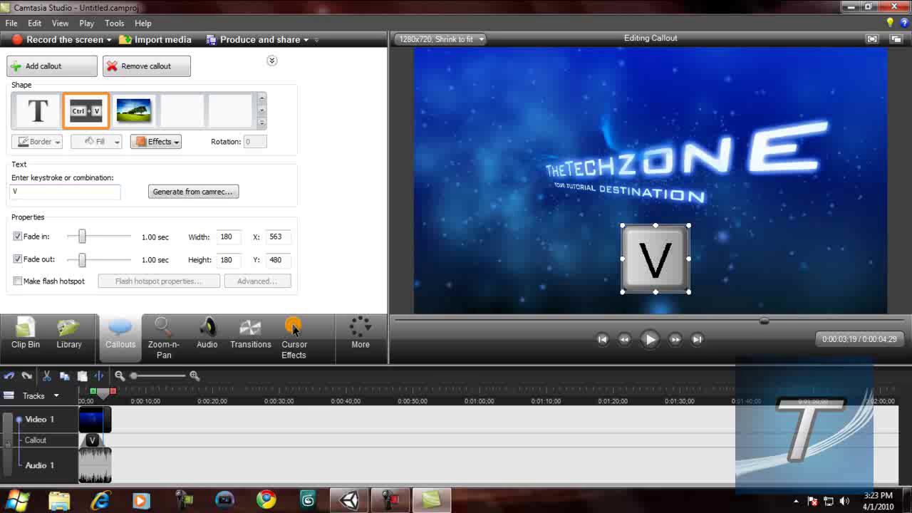
- Delete the V keystroke callout and look over the Zoom-n-Pan settings
key(Delete)
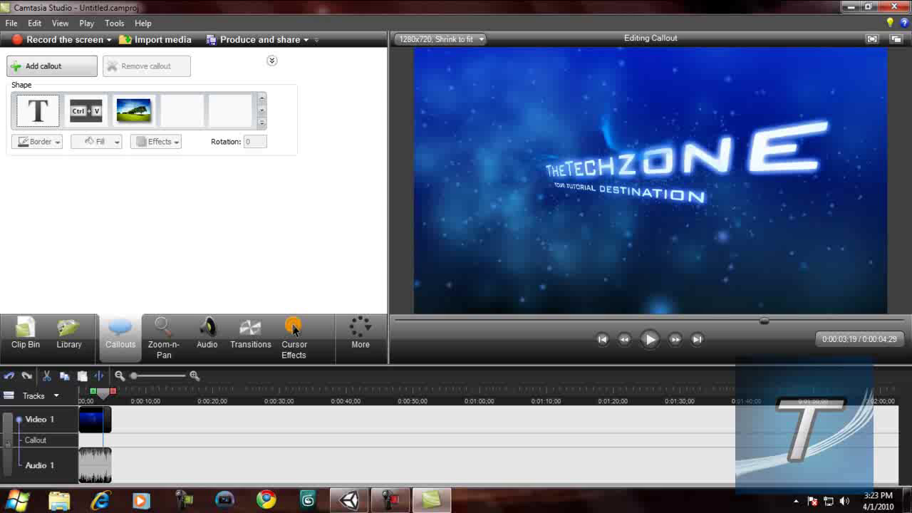
click(163, 335)
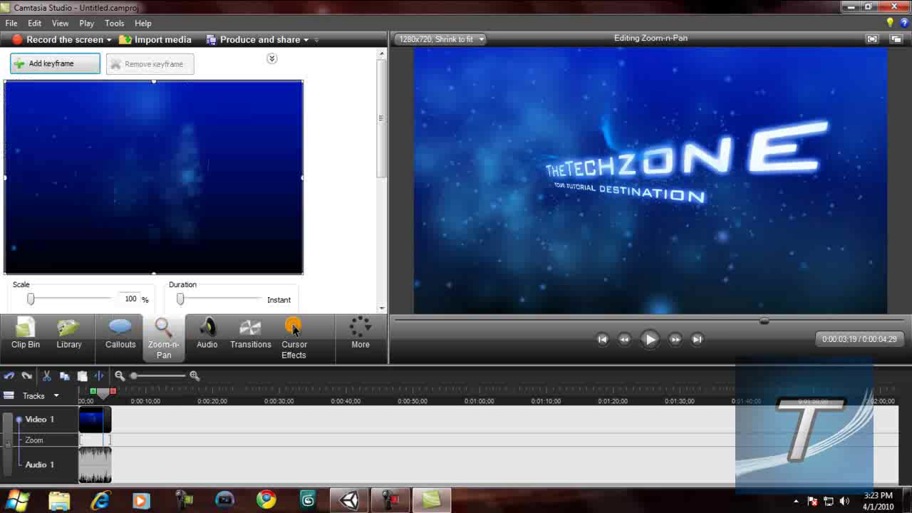
drag(382, 119, 382, 229)
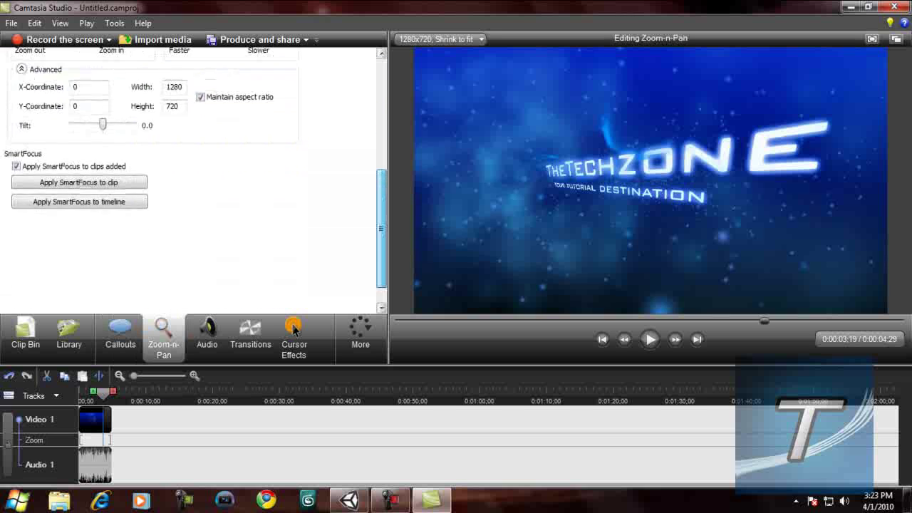
scroll(293, 329, up, 5)
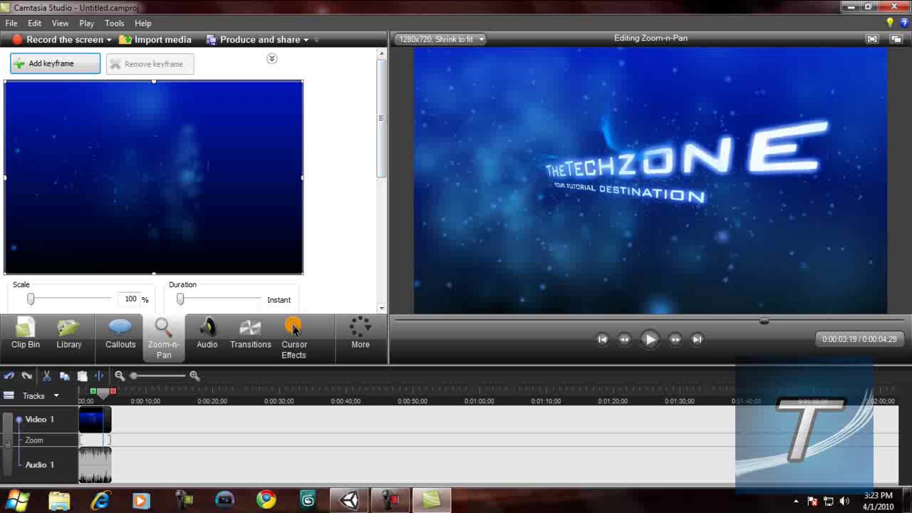
- Select the intro clip's audio on the timeline and add an audio point at about 0:00:03;05
click(206, 335)
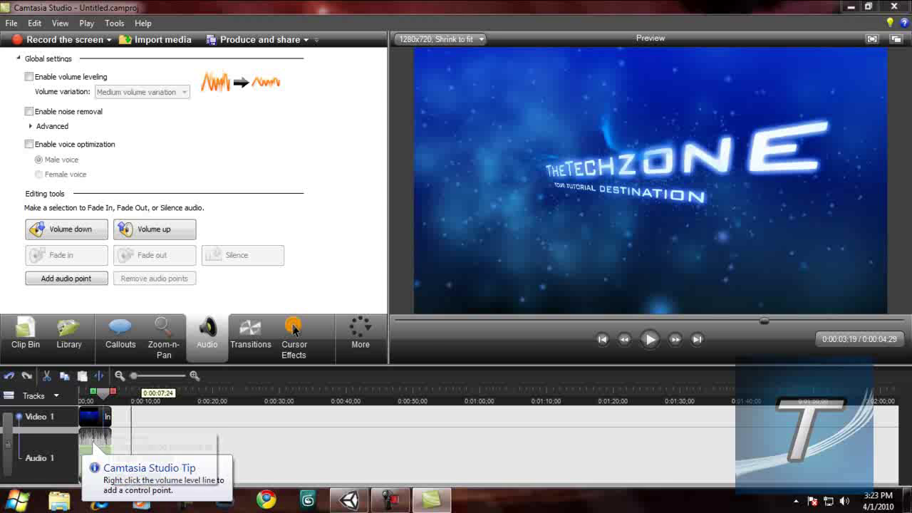
drag(133, 376, 158, 375)
scroll(293, 329, up, 3)
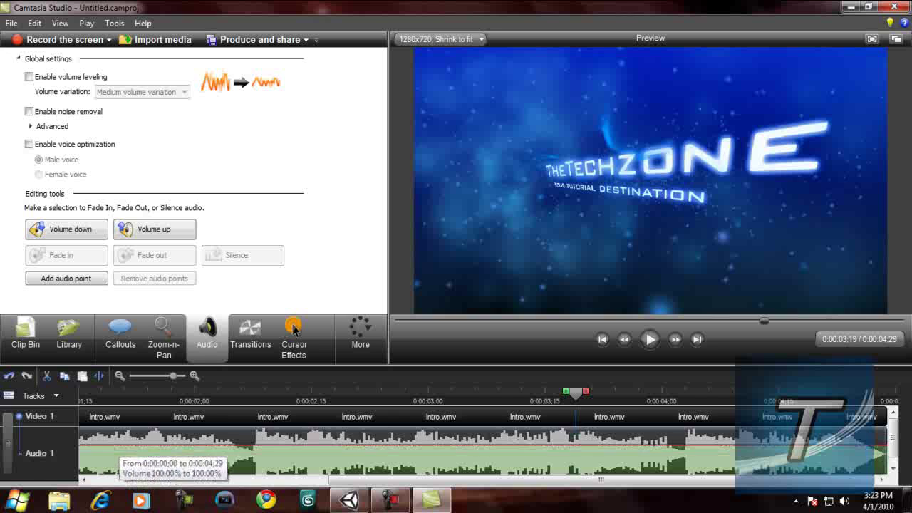
click(120, 441)
click(120, 443)
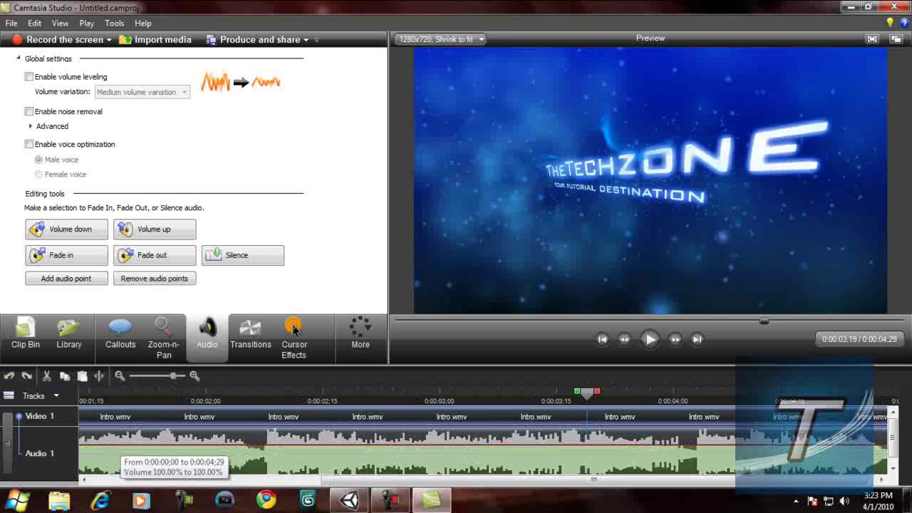
click(67, 279)
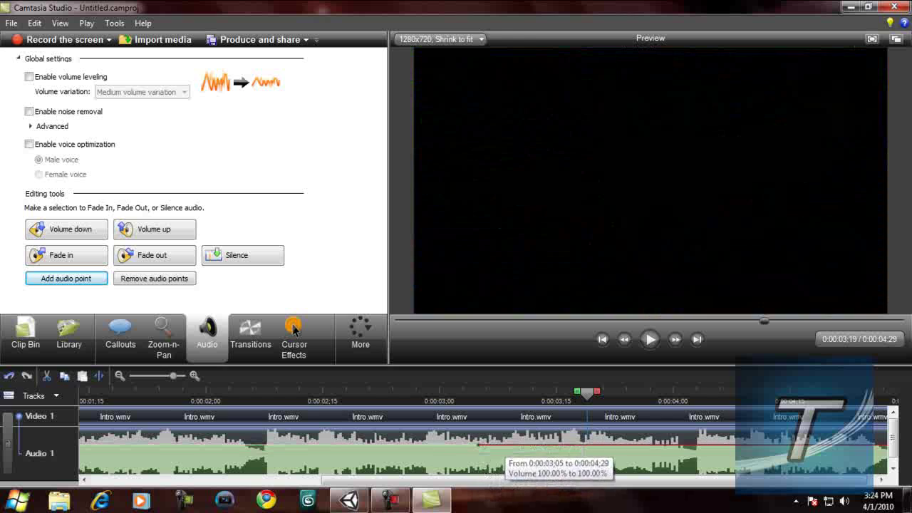
- Shape the intro audio's volume to fall from about 147% at the start to about 66% at the 0:00:03;05 point
drag(503, 444, 478, 461)
scroll(476, 453, down, 1)
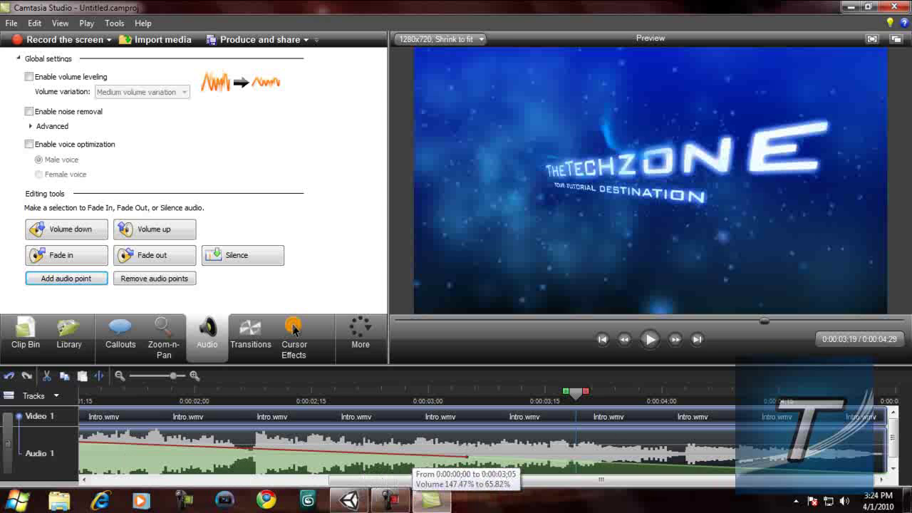
click(456, 456)
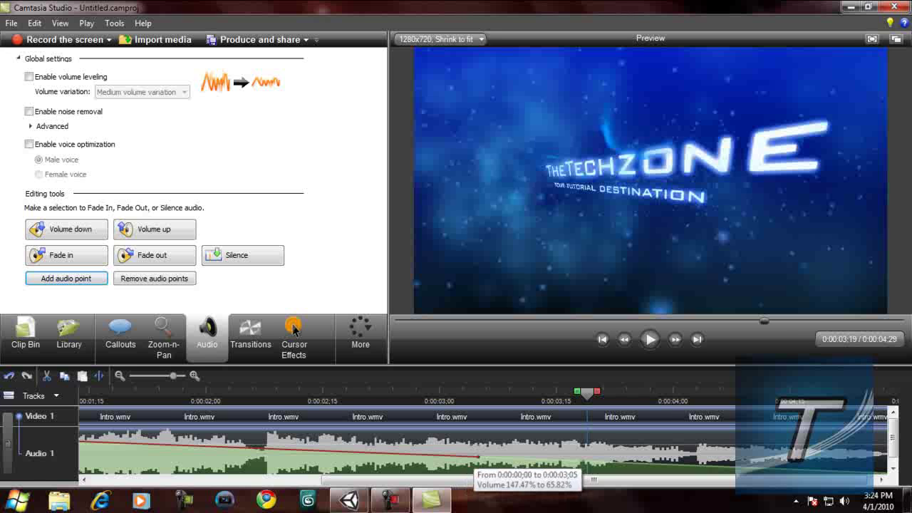
- Remove the added audio points from the intro clip's audio
drag(492, 480, 274, 480)
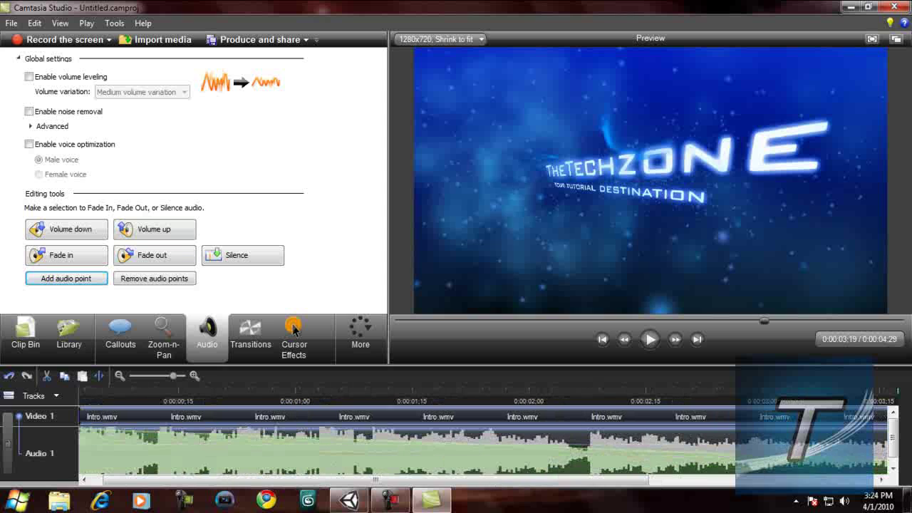
click(154, 278)
click(510, 279)
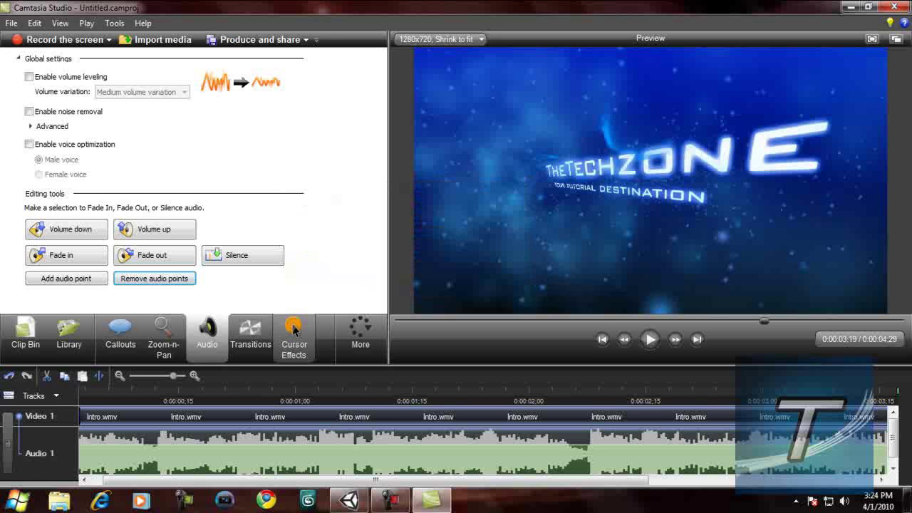
- Examine the Cursor Effects settings, the available left-click effects and the additional editing features
click(292, 330)
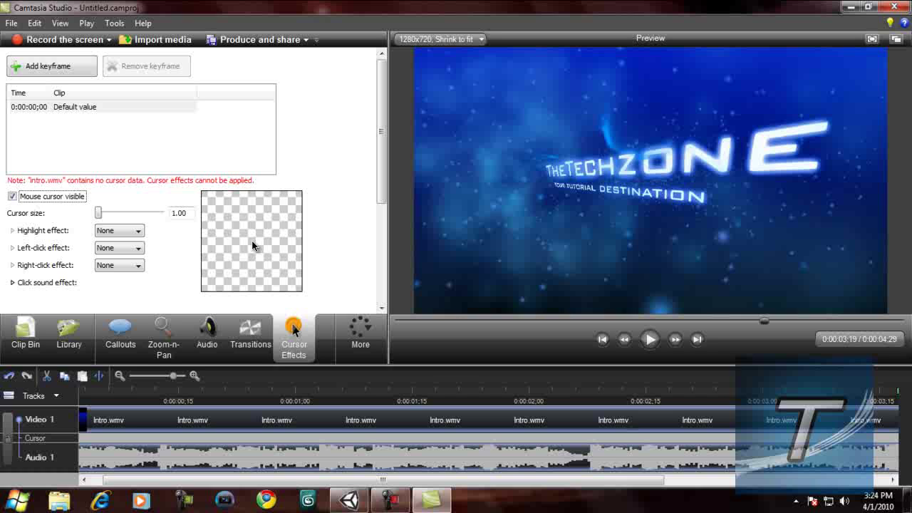
click(138, 247)
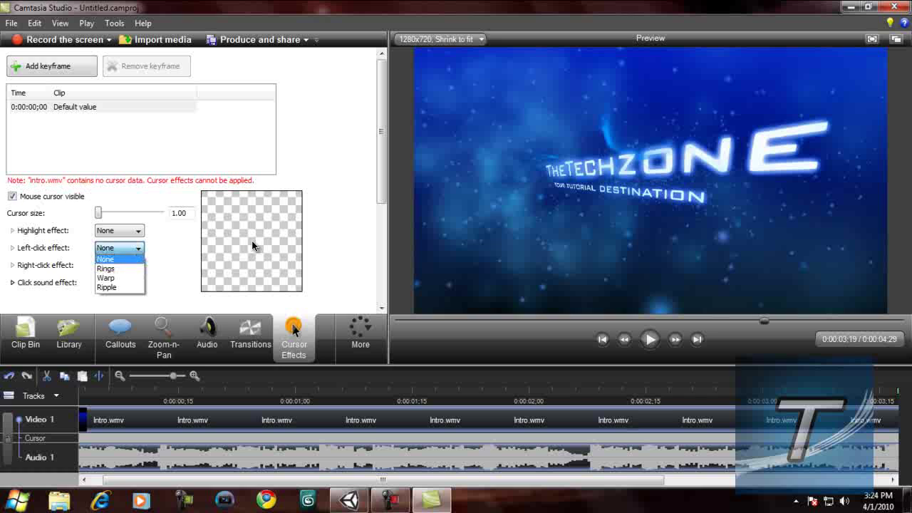
click(137, 248)
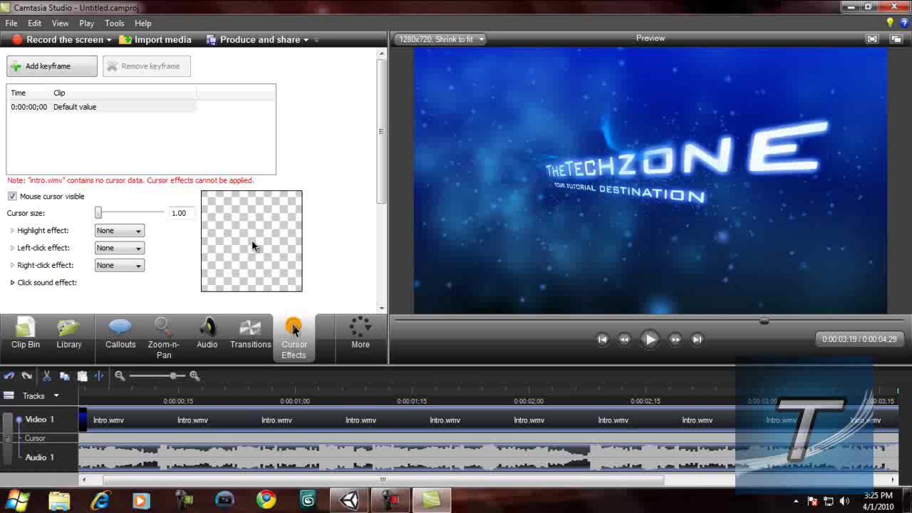
click(361, 335)
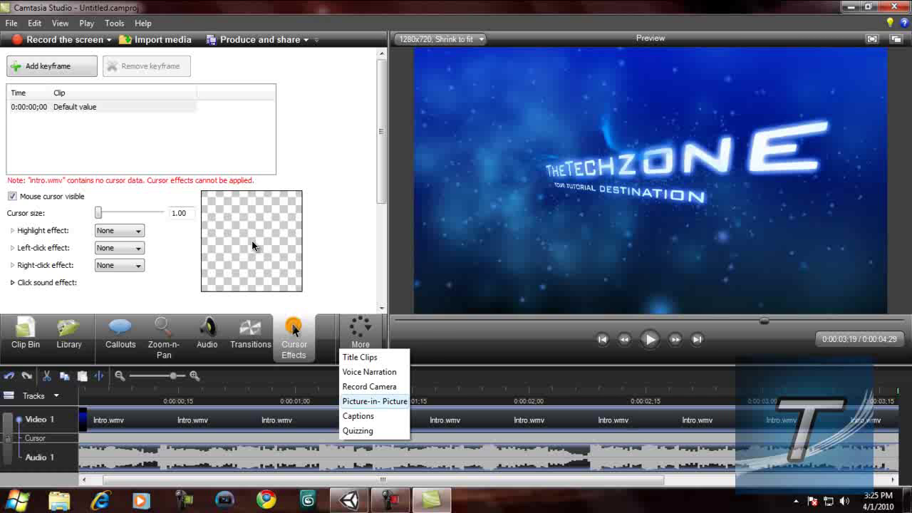
key(Escape)
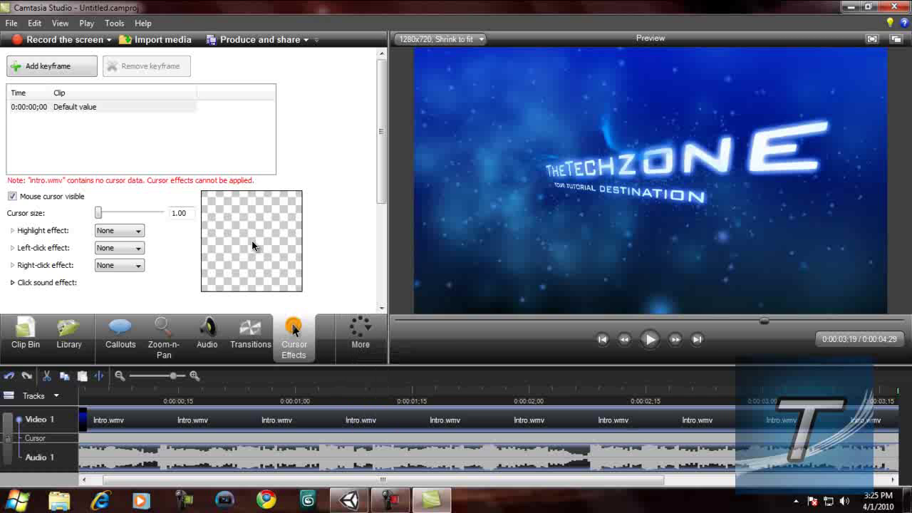
- Show the PIP track and import ROCKET.wmv onto it, with the PIP preview placed on top of the video track
click(33, 396)
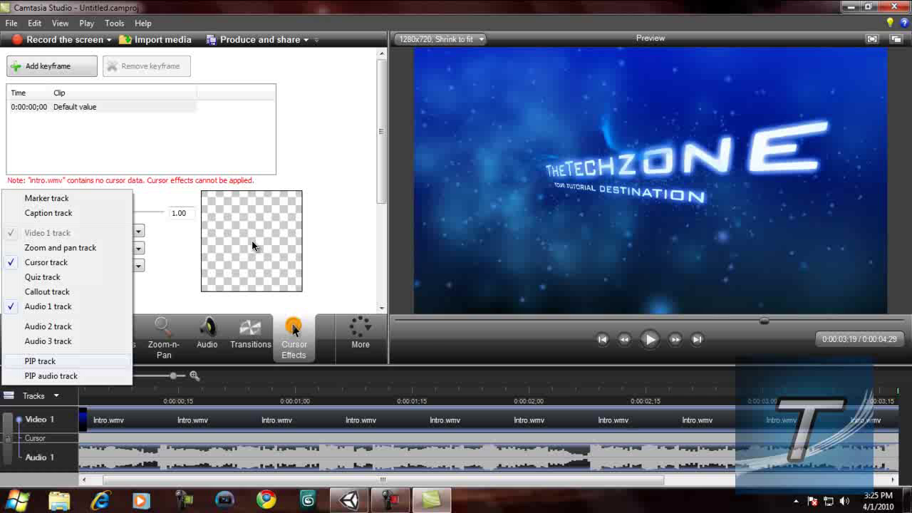
click(40, 361)
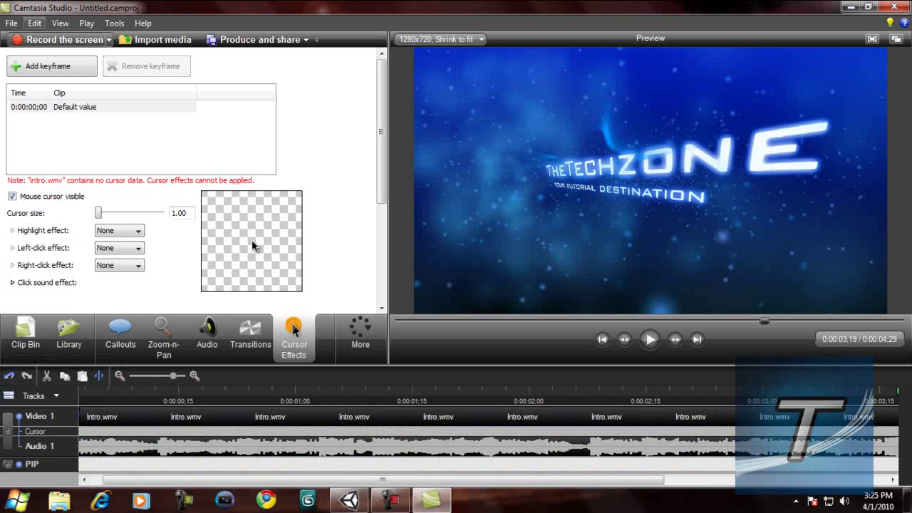
click(156, 40)
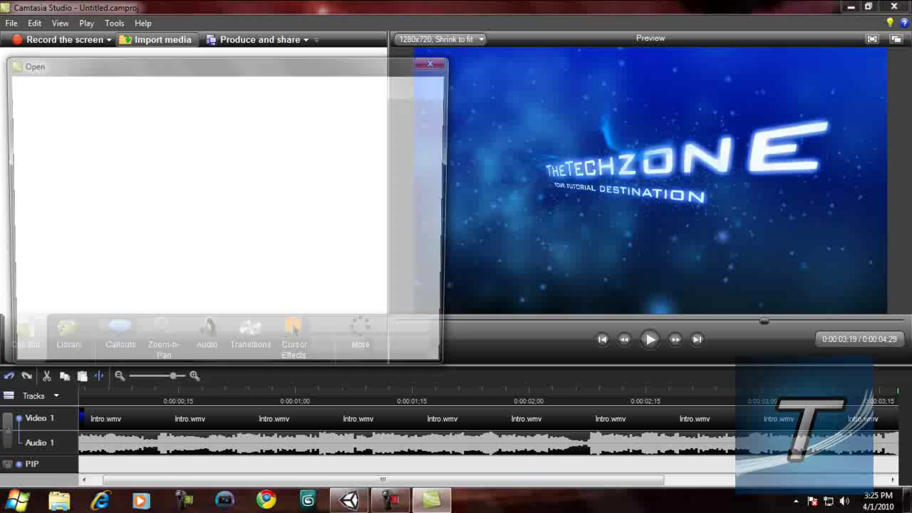
scroll(152, 177, down, 2)
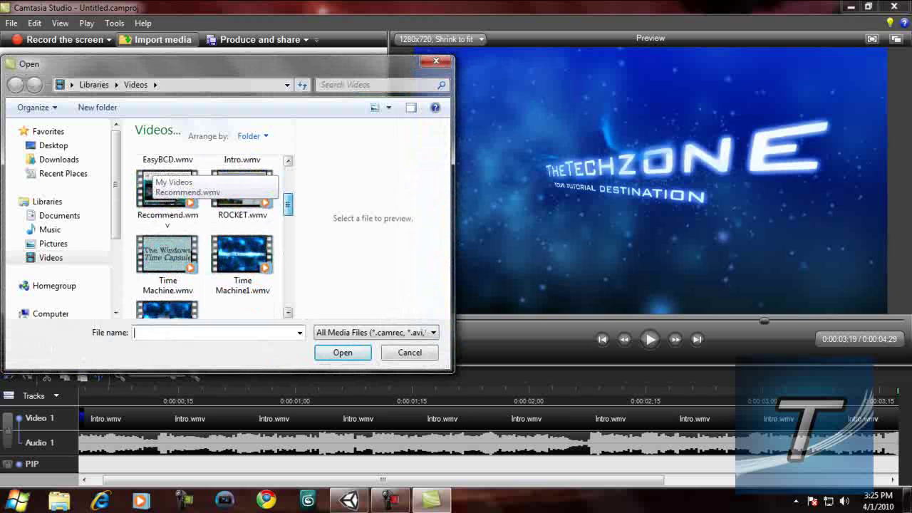
scroll(153, 178, up, 1)
double_click(243, 250)
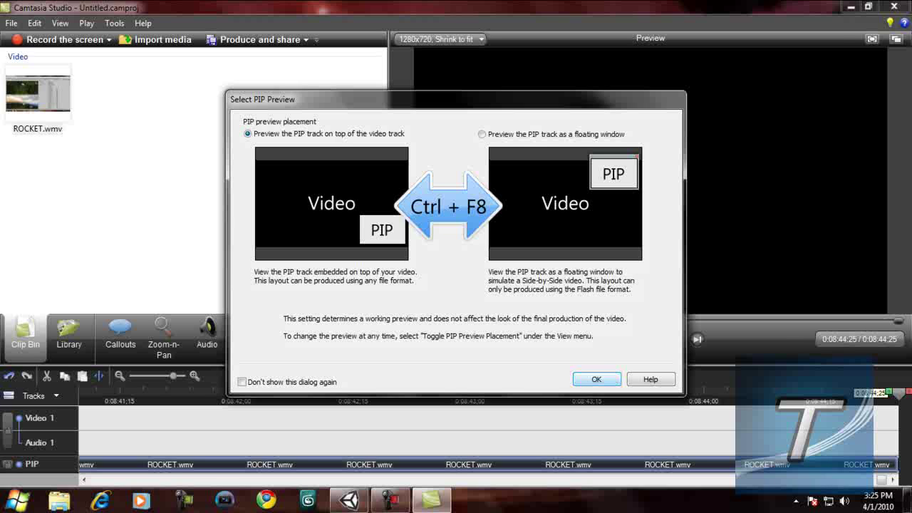
key(Return)
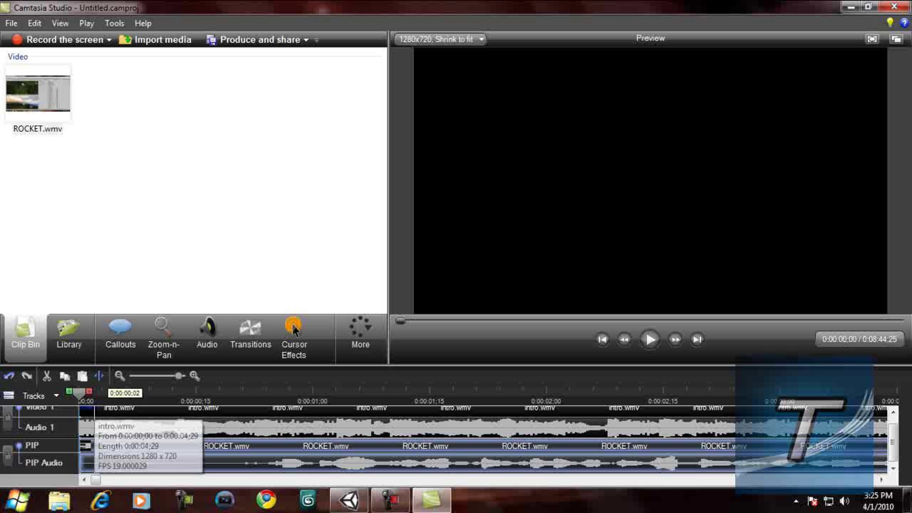
- Move the playhead back to the beginning of the timeline at 0:00:00;00
click(118, 393)
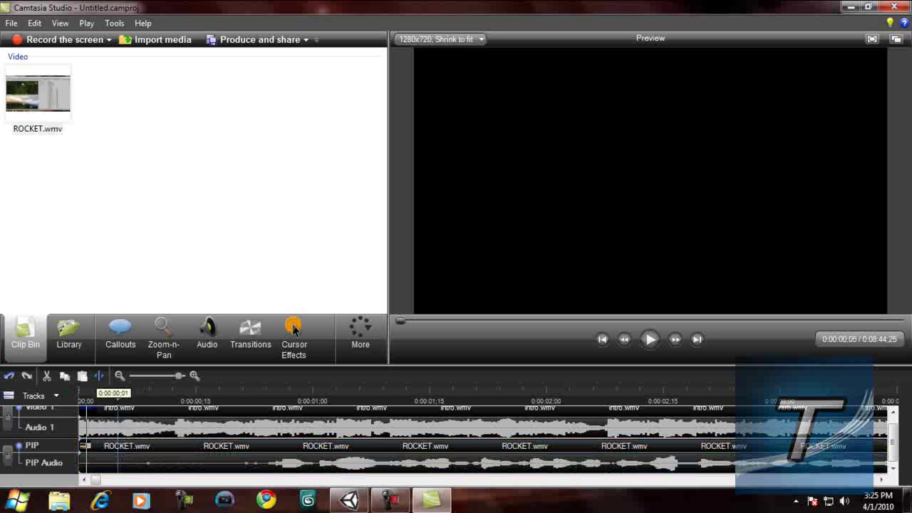
click(86, 394)
click(80, 394)
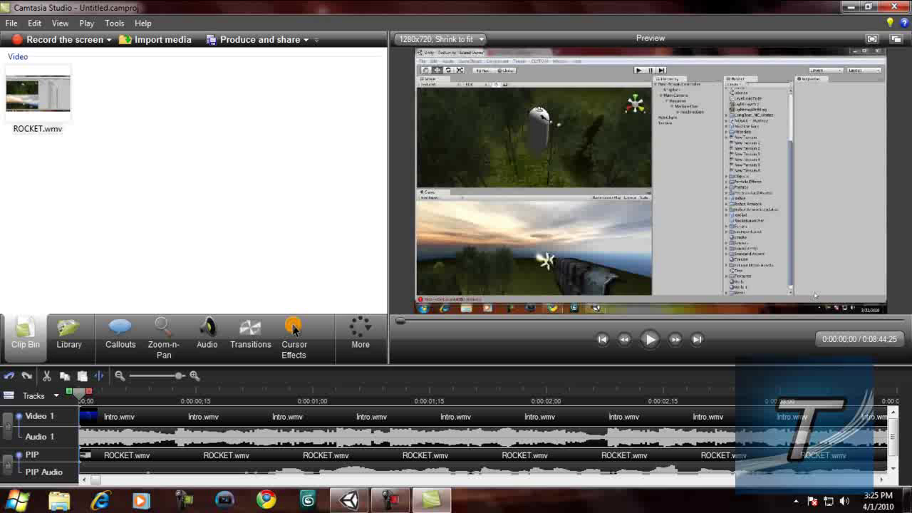
- Modify the rocket.wmv Picture-in-Picture clip by enlarging it to about 359 x 202 in the video's lower-right corner, and return to the PIP manager
click(361, 334)
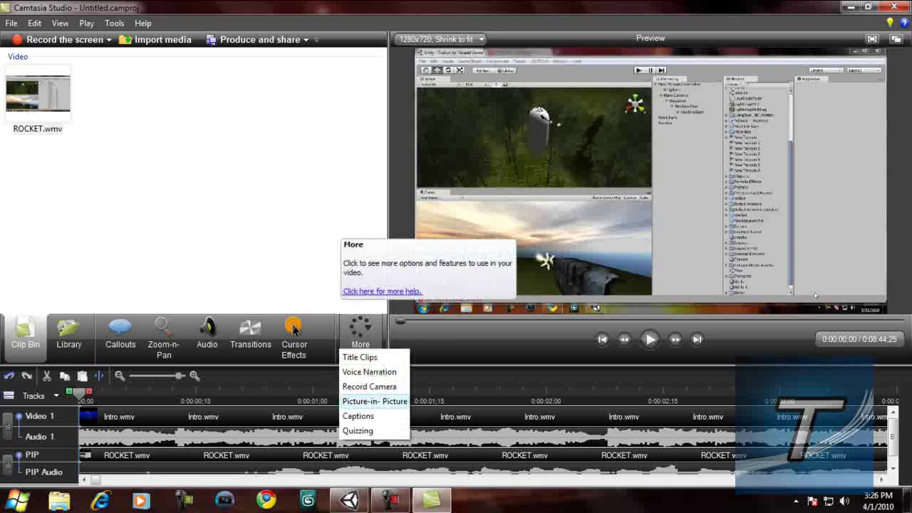
click(373, 401)
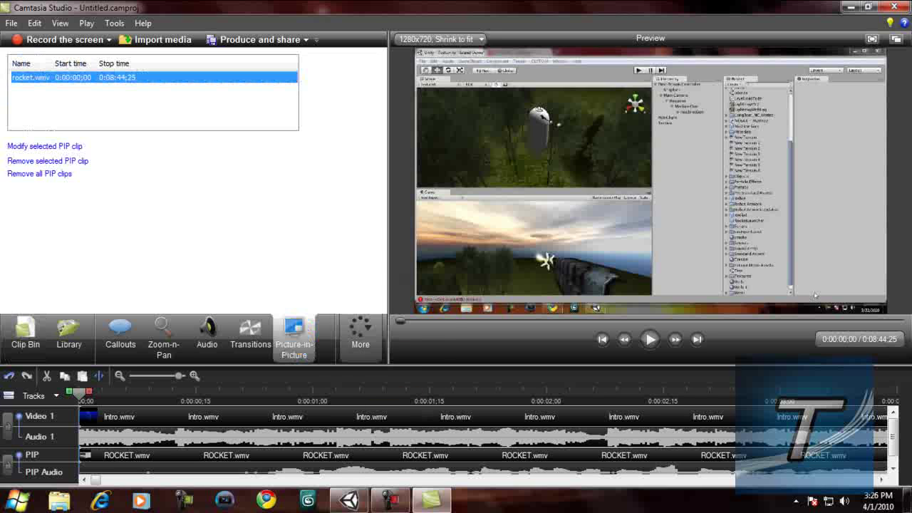
click(361, 333)
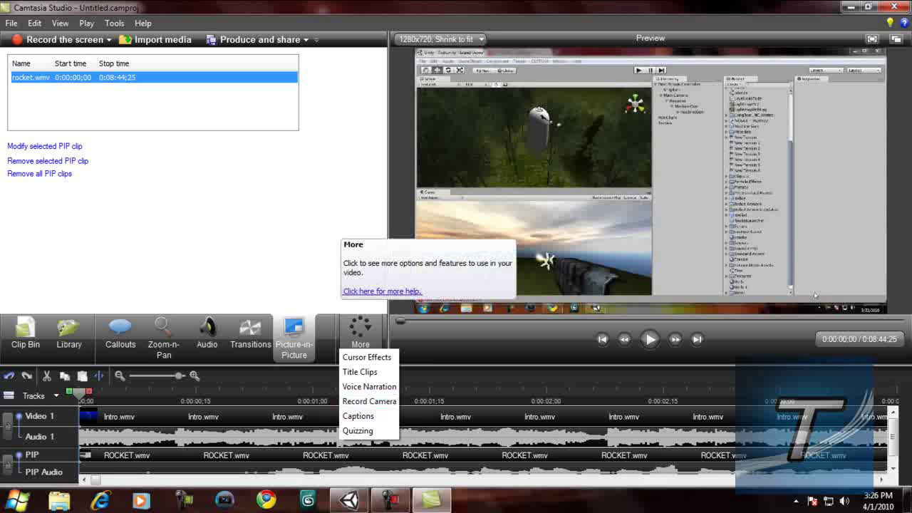
click(44, 146)
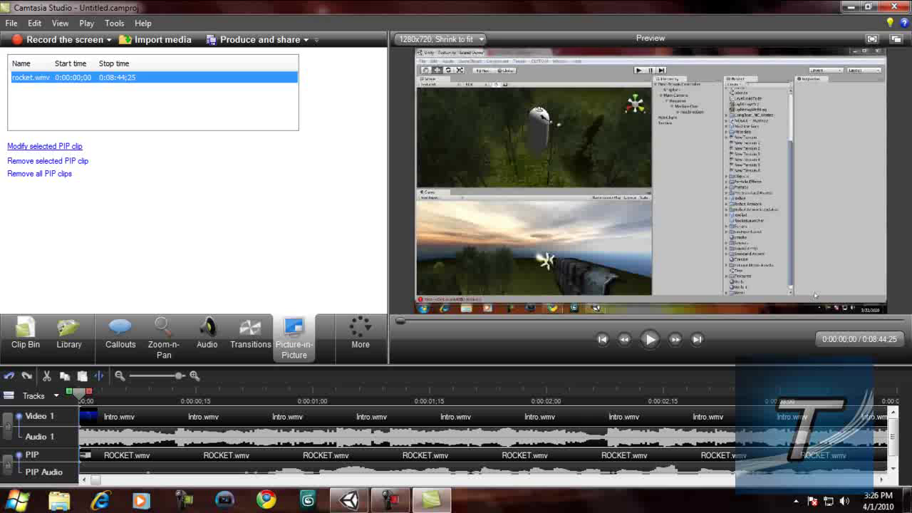
click(44, 146)
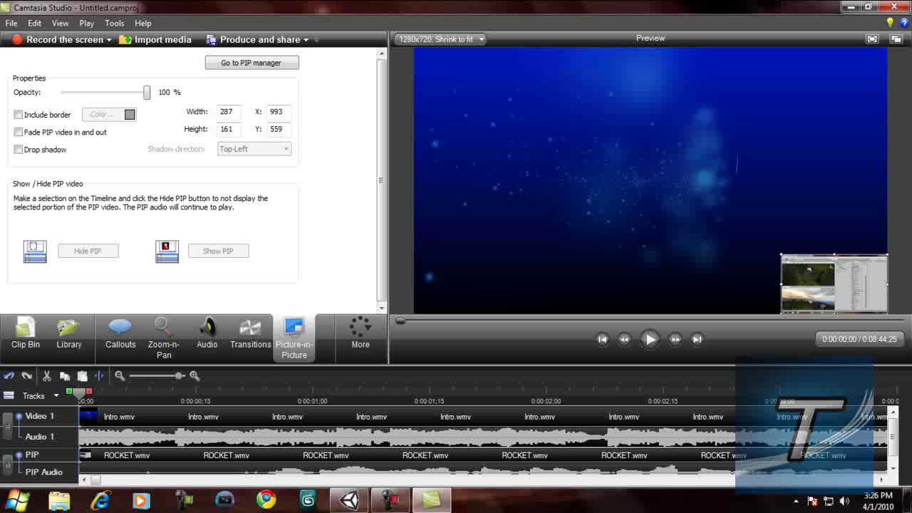
drag(782, 254, 755, 240)
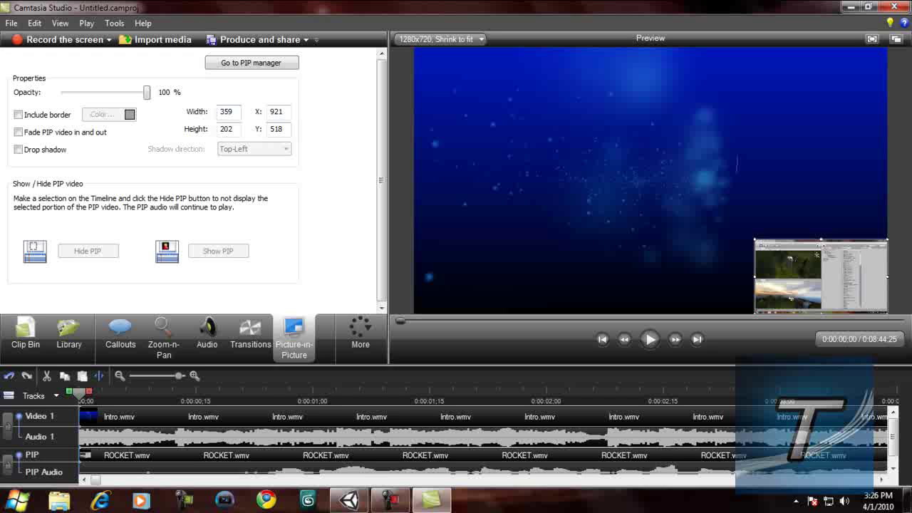
click(251, 62)
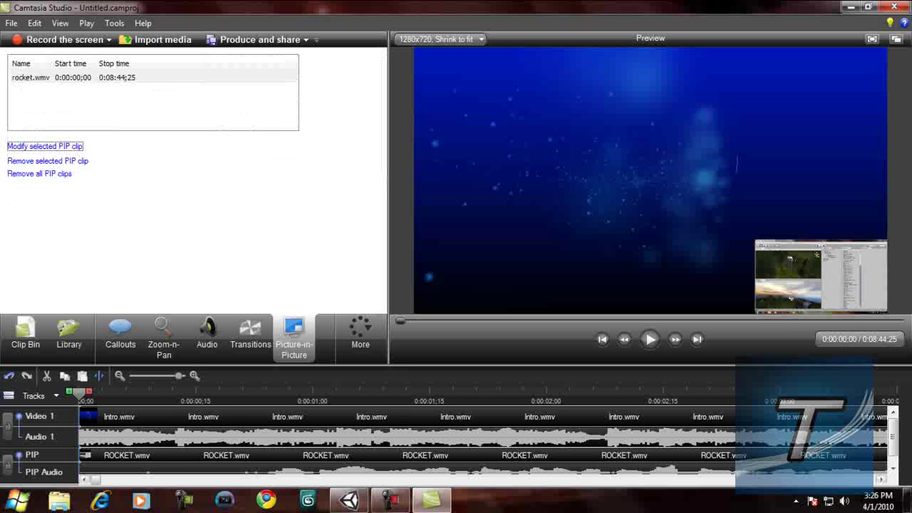
click(360, 331)
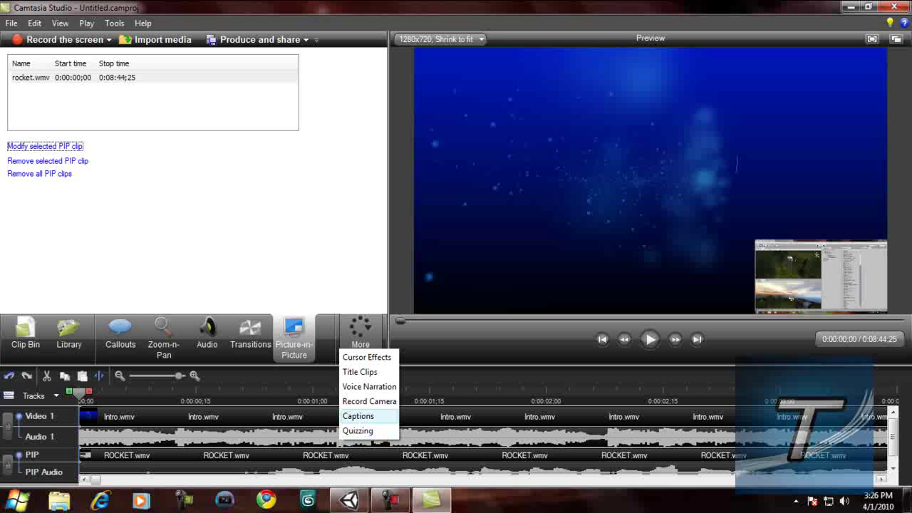
key(Escape)
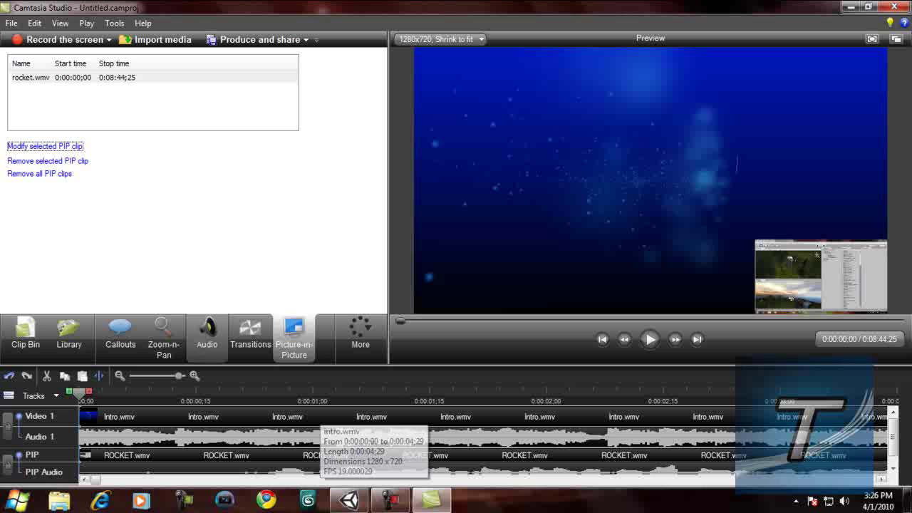
click(390, 500)
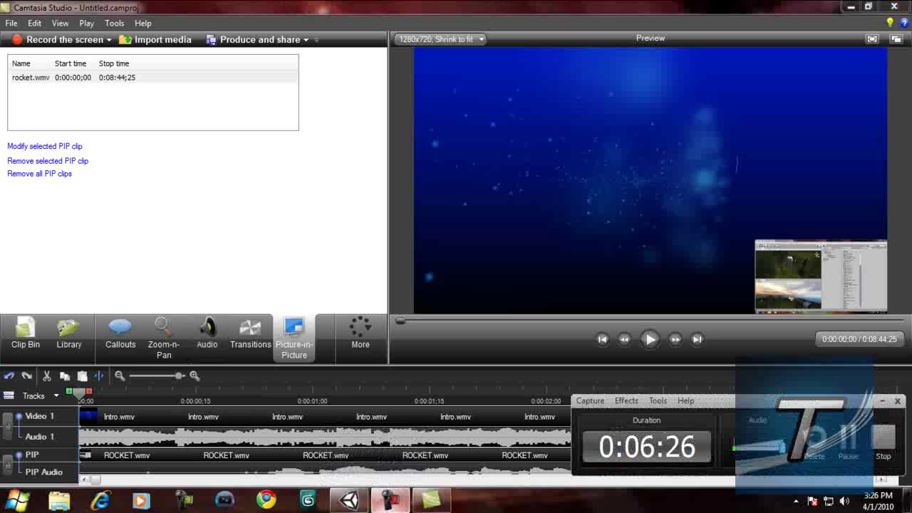
- Switch to the Unity Island Demo project and examine the Level 1 island and its large cube in the scene view
click(390, 500)
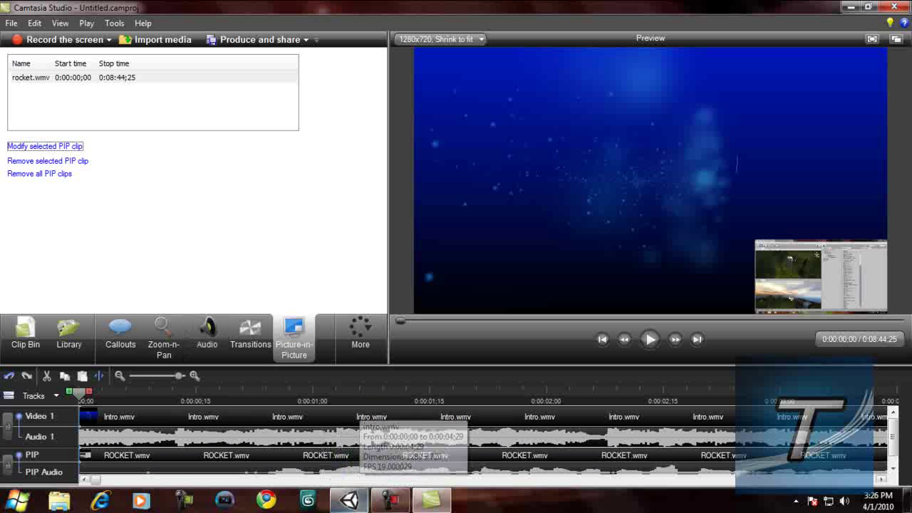
mouse_move(349, 500)
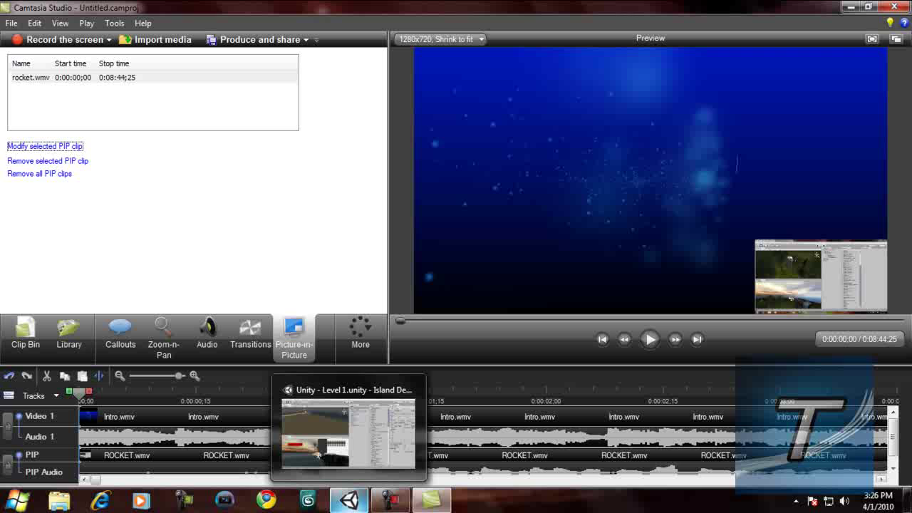
click(348, 433)
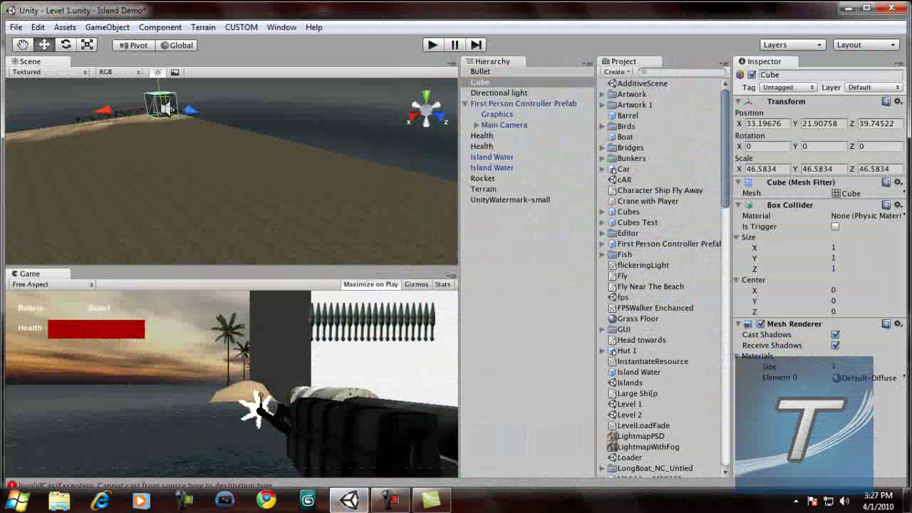
drag(285, 171, 171, 168)
key(w)
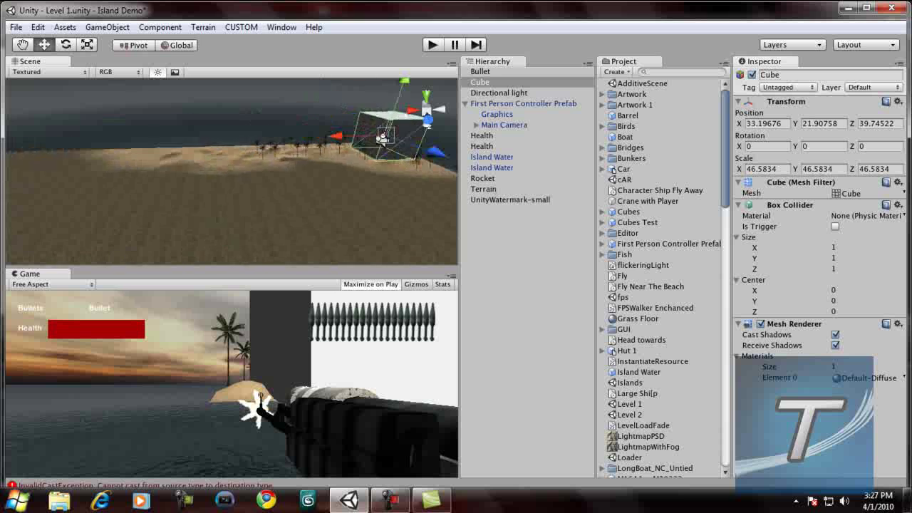
key(w)
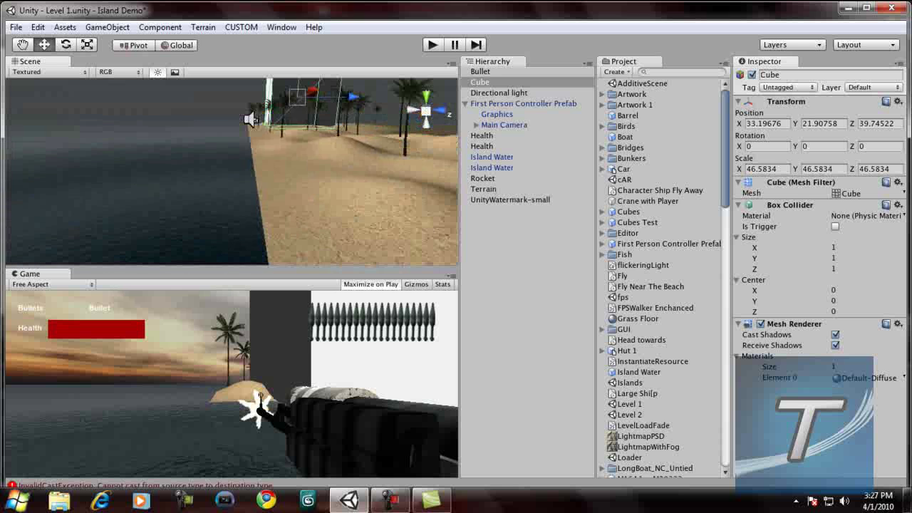
drag(347, 183, 225, 179)
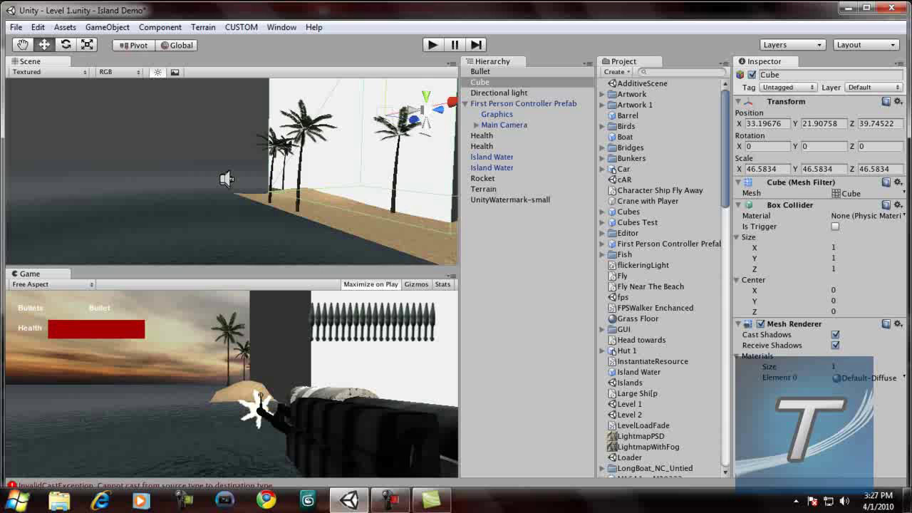
key(s)
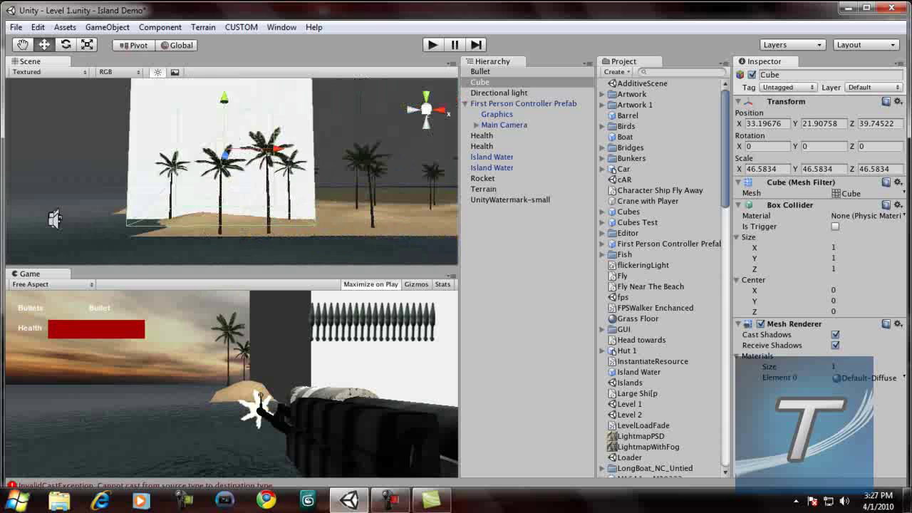
drag(183, 236, 347, 227)
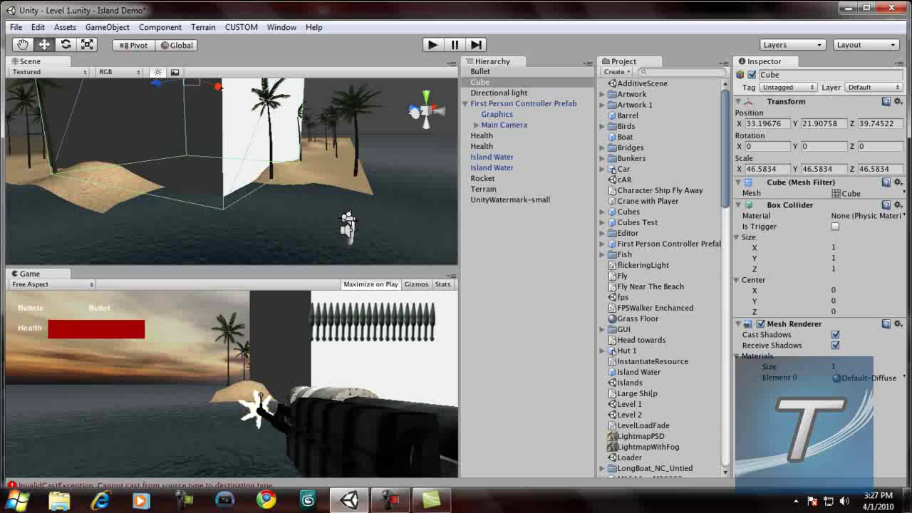
- Run the Island Demo level in Play mode, firing and reloading the gun while looking around the island
key(ctrl+p)
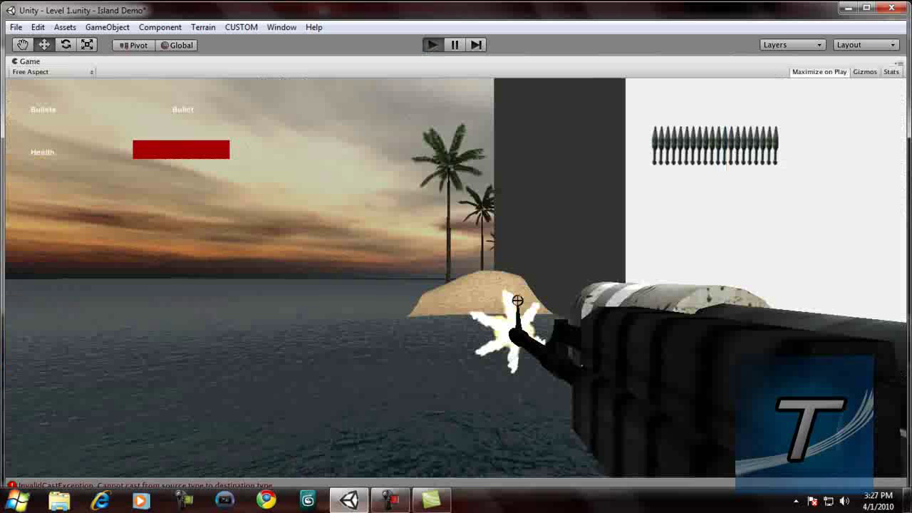
click(518, 300)
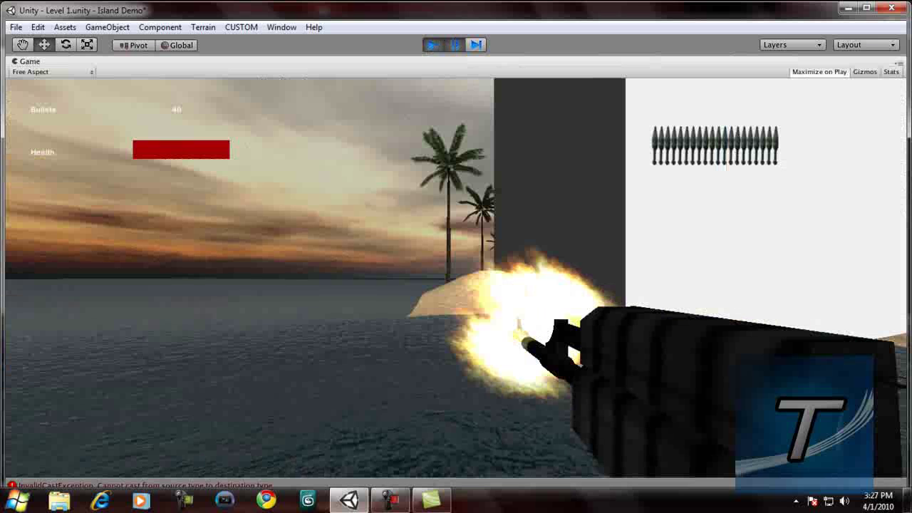
click(517, 300)
click(518, 300)
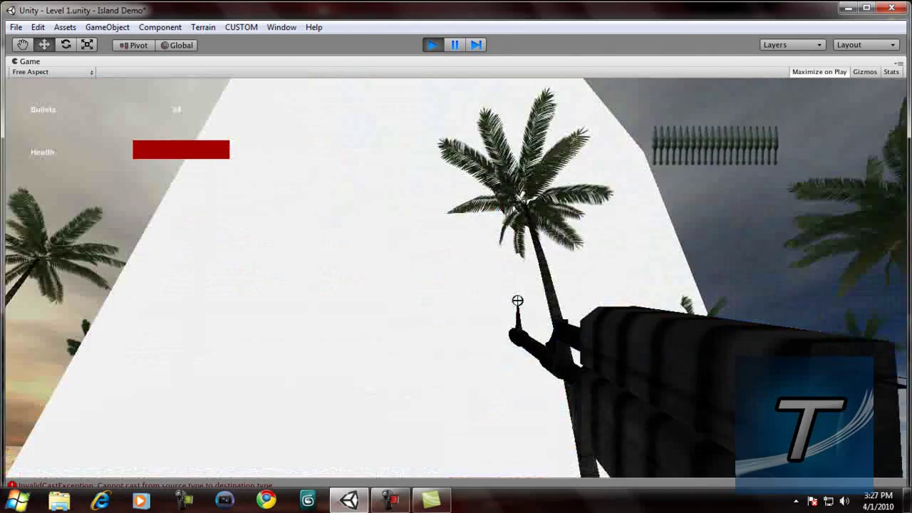
key(r)
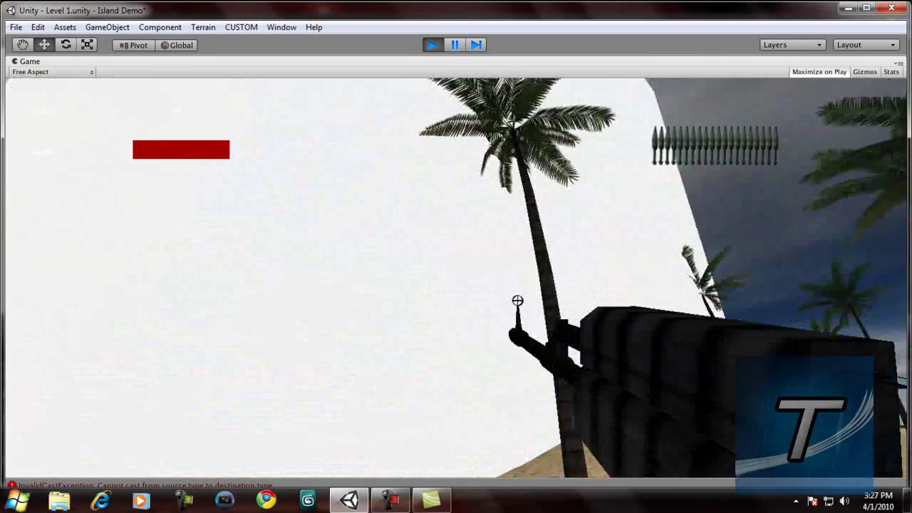
click(517, 300)
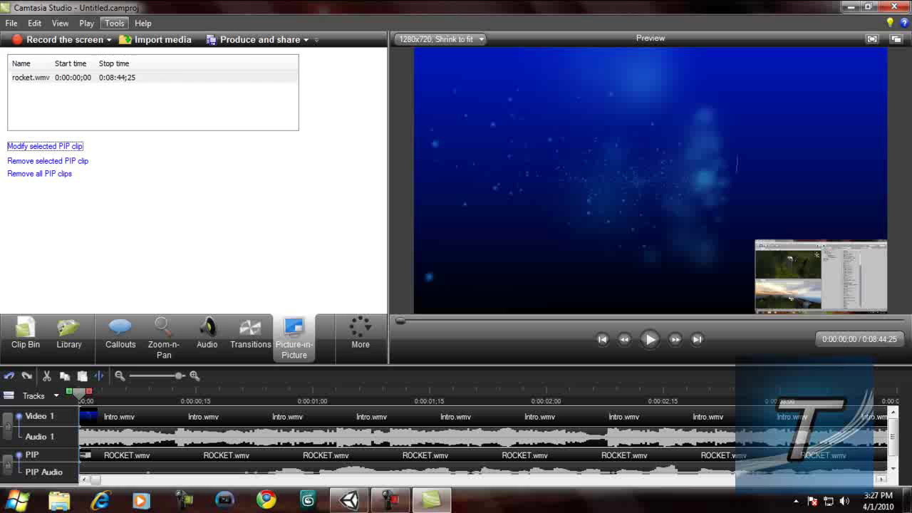
- Start the Production Wizard for the project in Camtasia Studio and choose the Share to YouTube preset
click(114, 23)
mouse_move(11, 23)
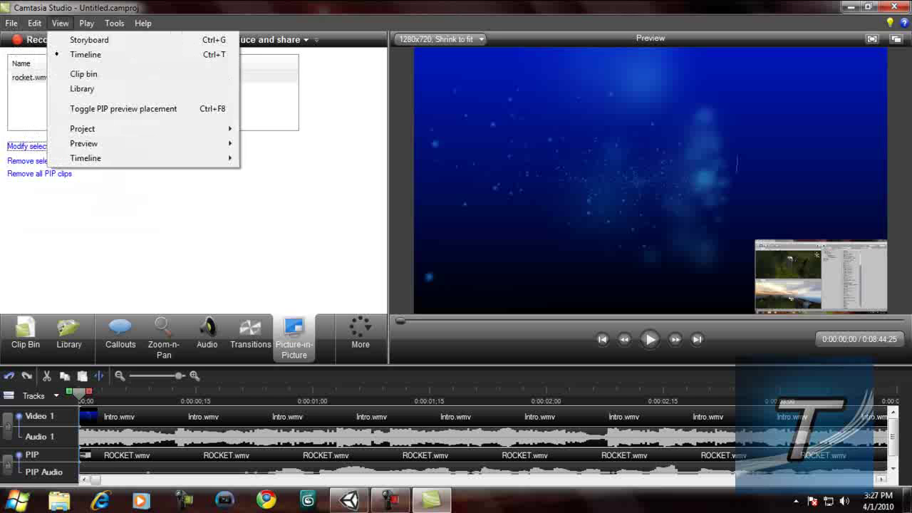
click(265, 40)
click(265, 40)
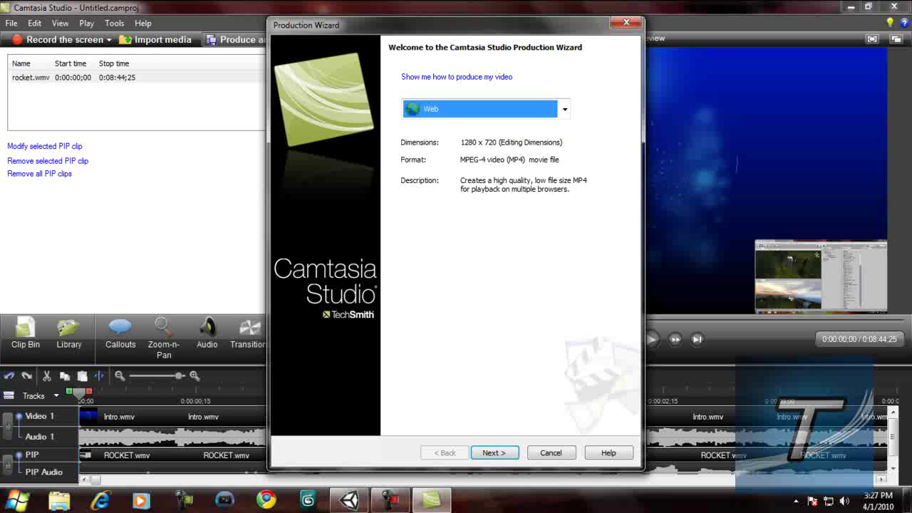
click(564, 109)
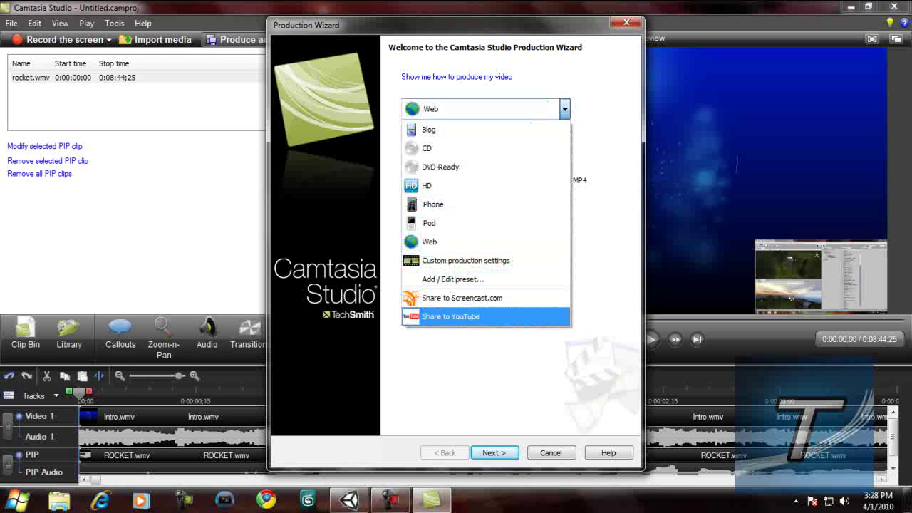
key(Return)
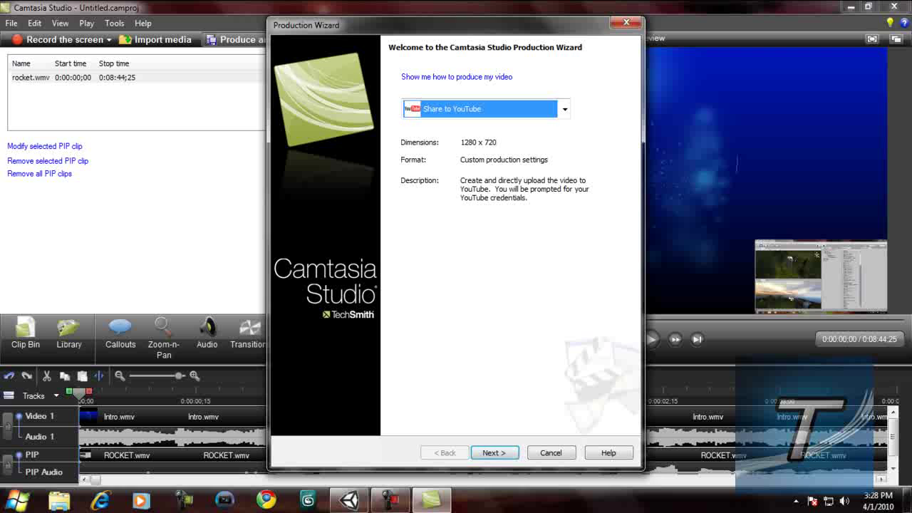
- Proceed to the YouTube sign-in and enter the account user name and password, correcting typing errors
key(Return)
text(tE)
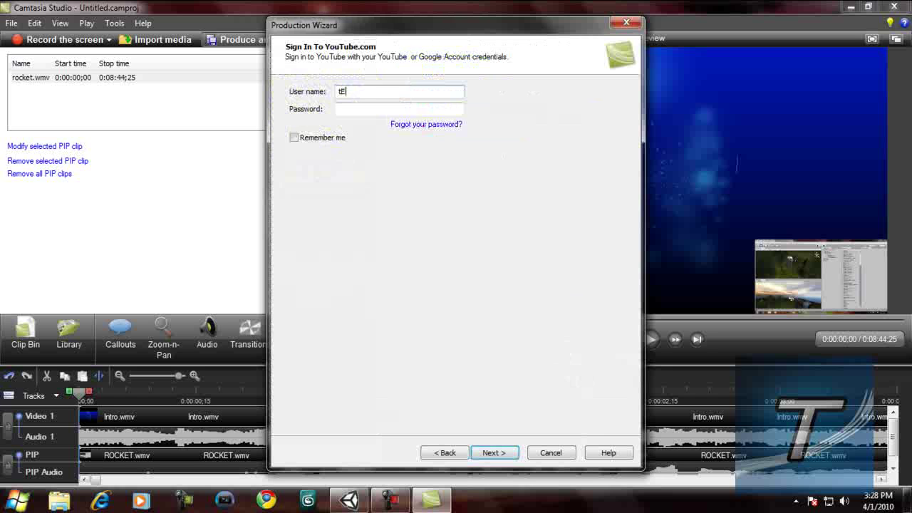
key(BackSpace)
key(BackSpace)
text(TechzoneTV)
key(Tab)
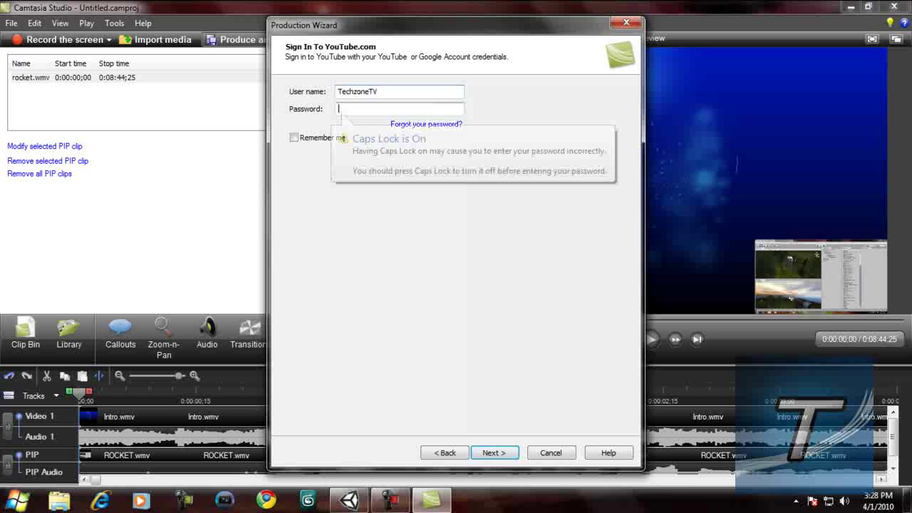
text(•••••)
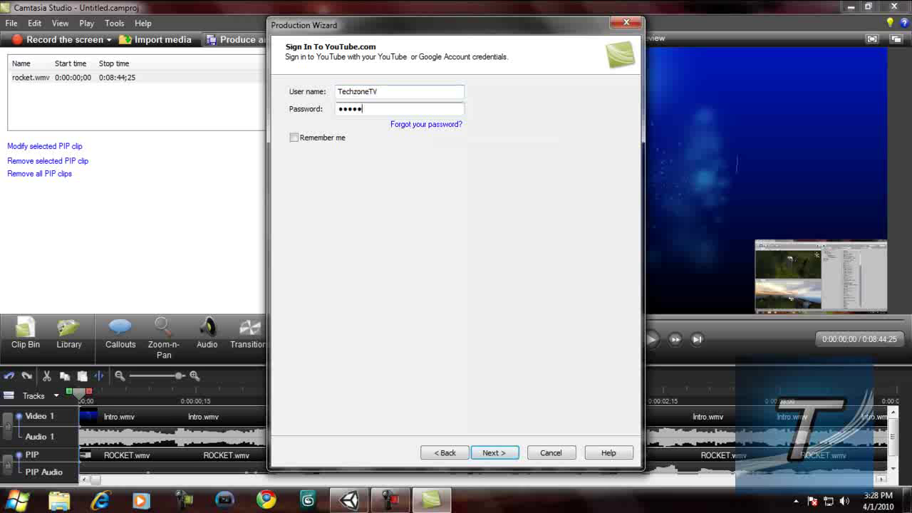
key(BackSpace)
key(BackSpace)
key(BackSpace)
key(BackSpace)
text(••••••••)
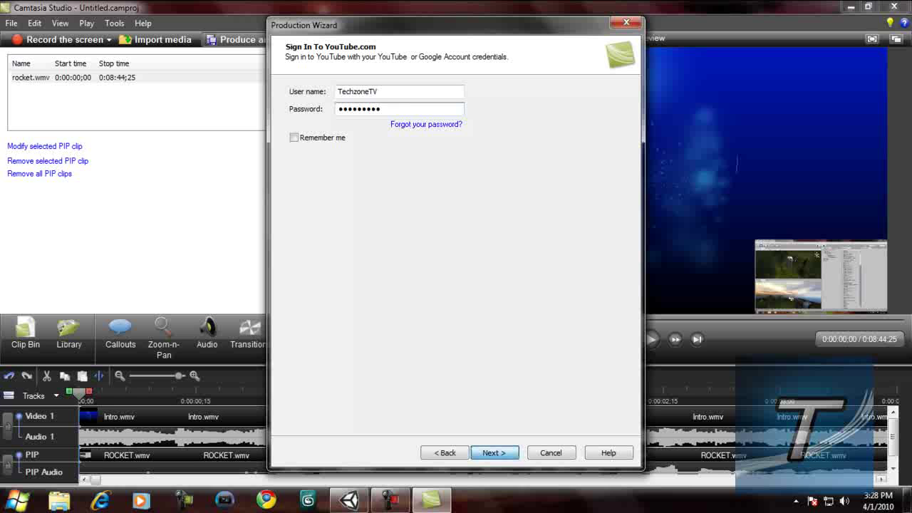
- Submit the YouTube sign-in, view the video upload details form, and cancel the Production Wizard
key(Return)
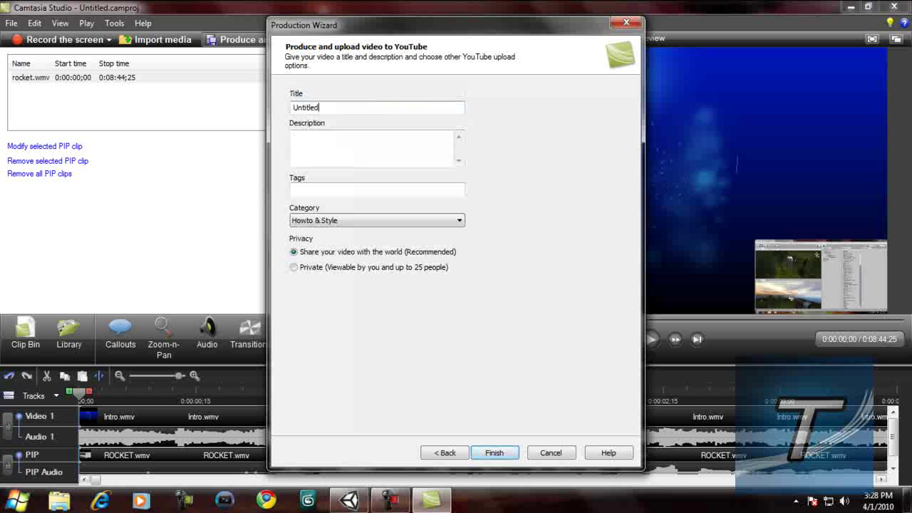
double_click(320, 108)
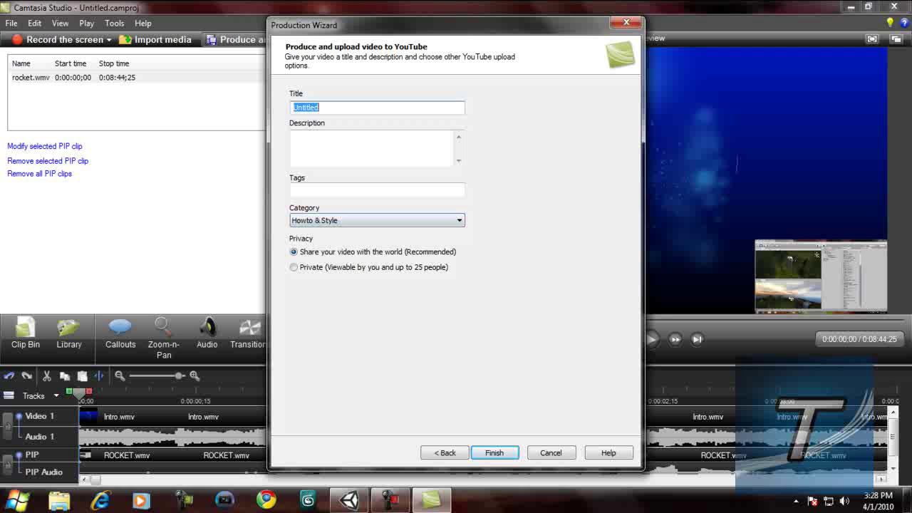
click(550, 453)
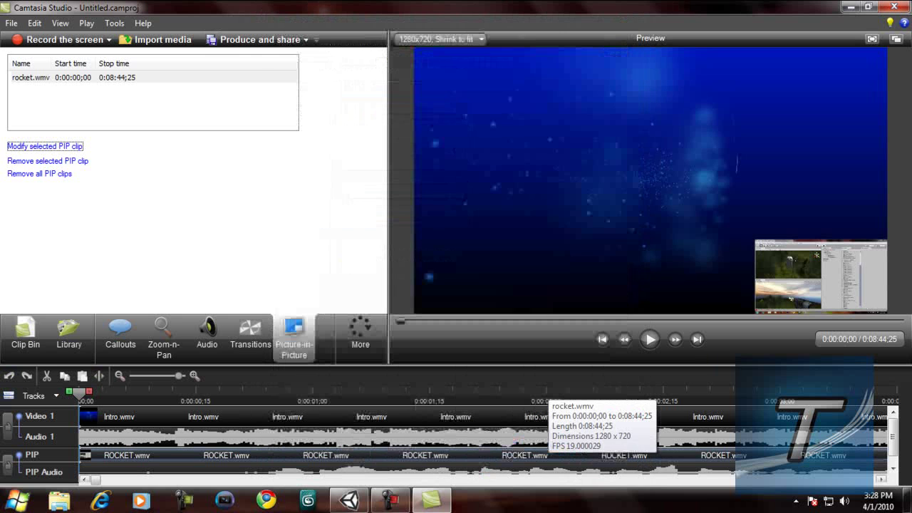